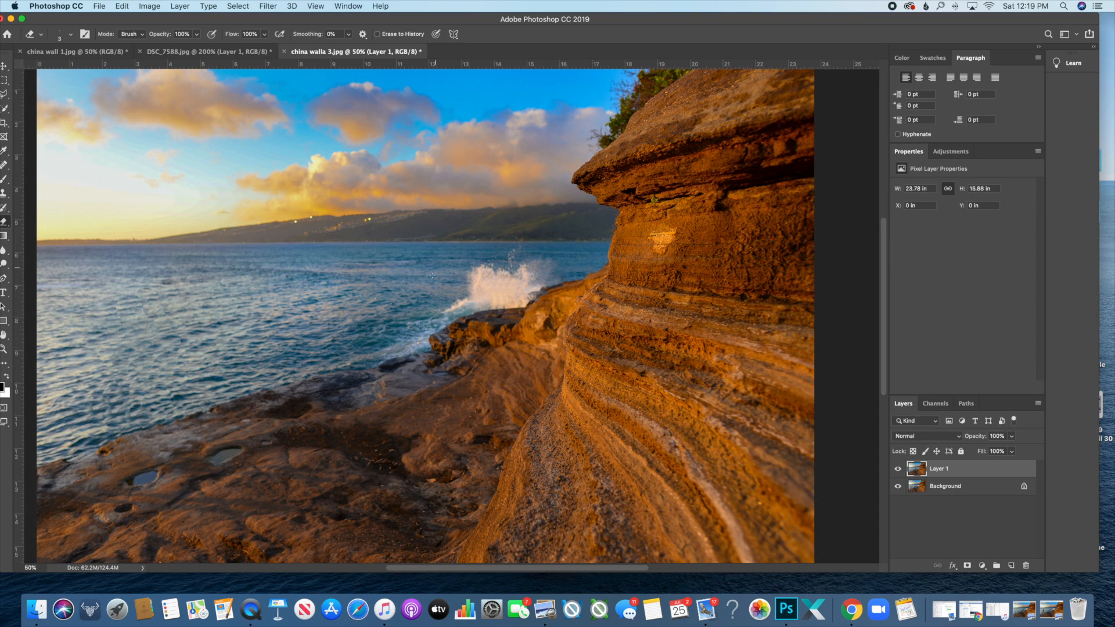
- View the whole DSC_7588.jpg beach photo zoomed out, then return to china walla 3.jpg with the Brush tool
{"action": "left_click", "coordinate": [184, 52]}
{"action": "key", "text": "super+0"}
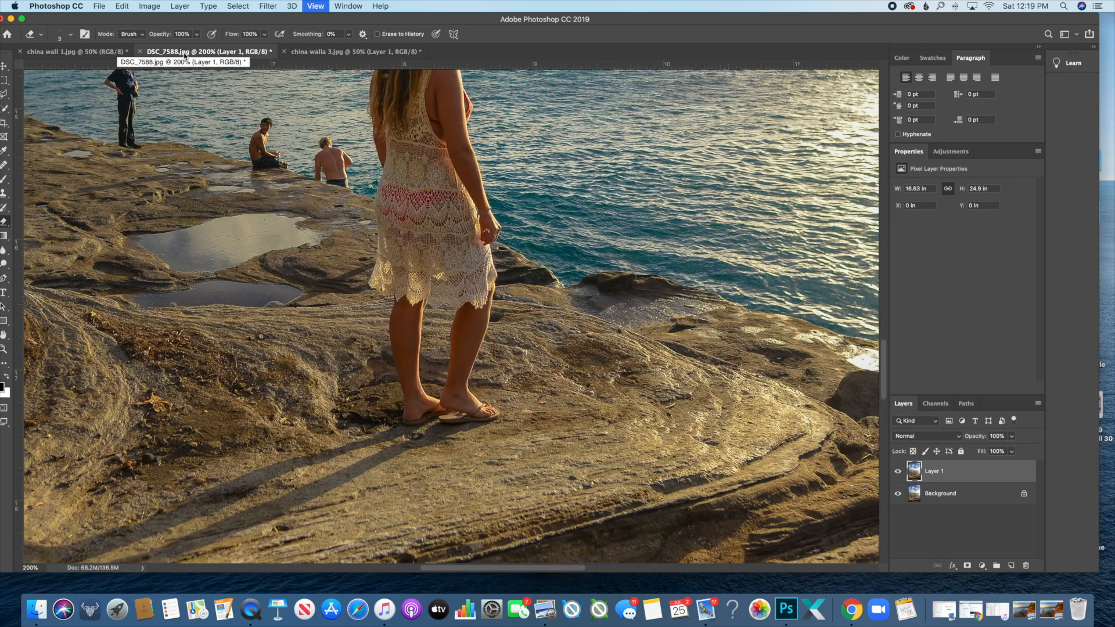
{"action": "key", "text": "super+minus"}
{"action": "key", "text": "super+minus"}
{"action": "key", "text": "super+minus"}
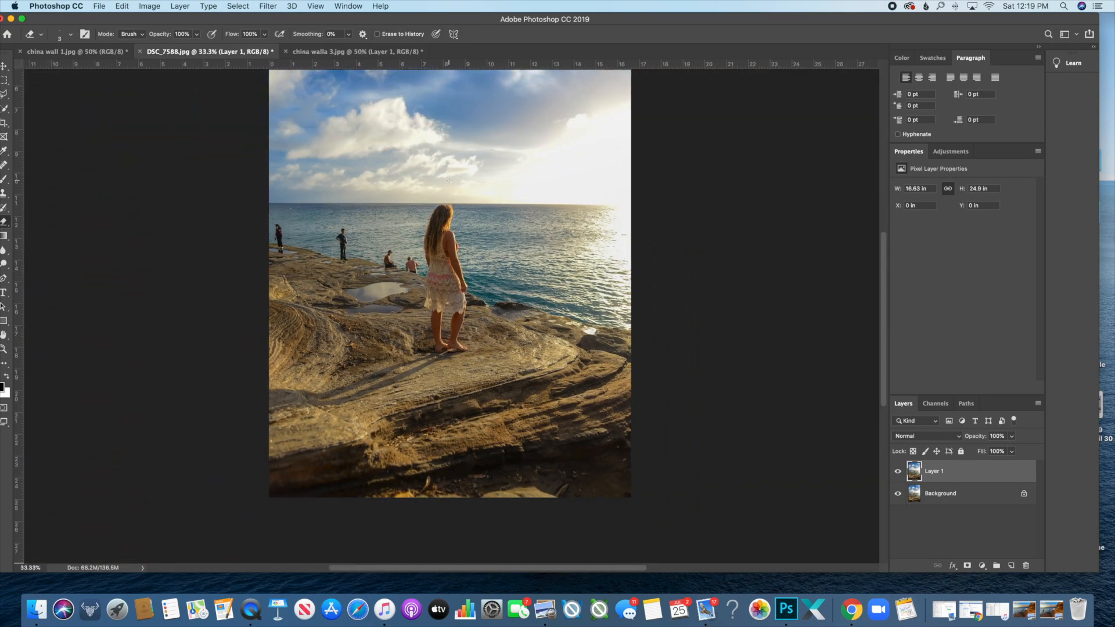
{"action": "scroll", "coordinate": [449, 181], "scroll_direction": "up", "scroll_amount": 5}
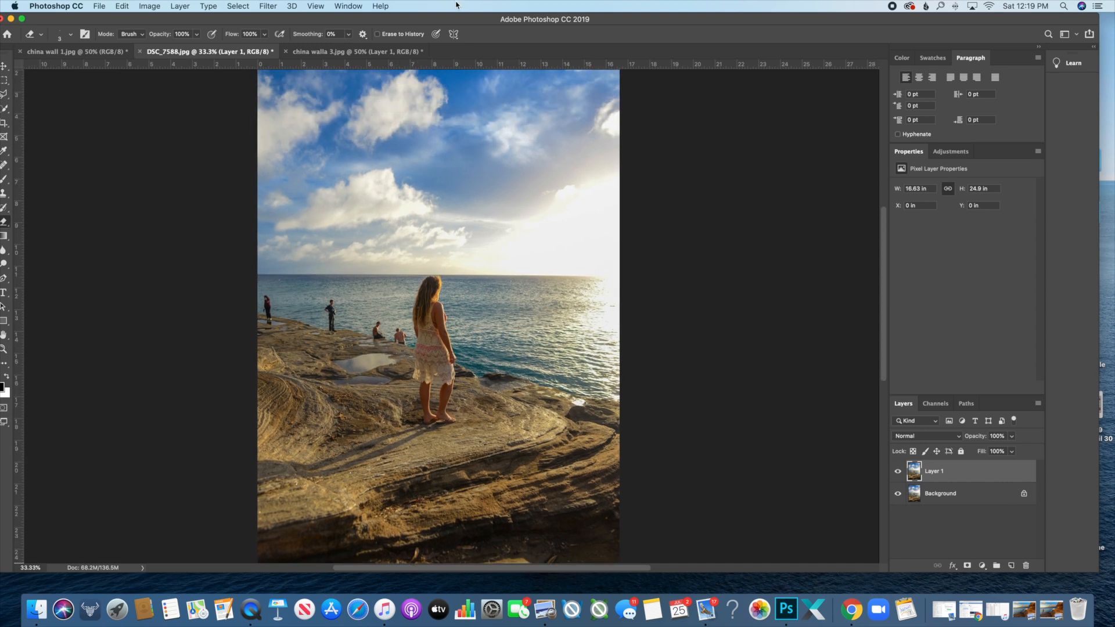
{"action": "left_click", "coordinate": [392, 56]}
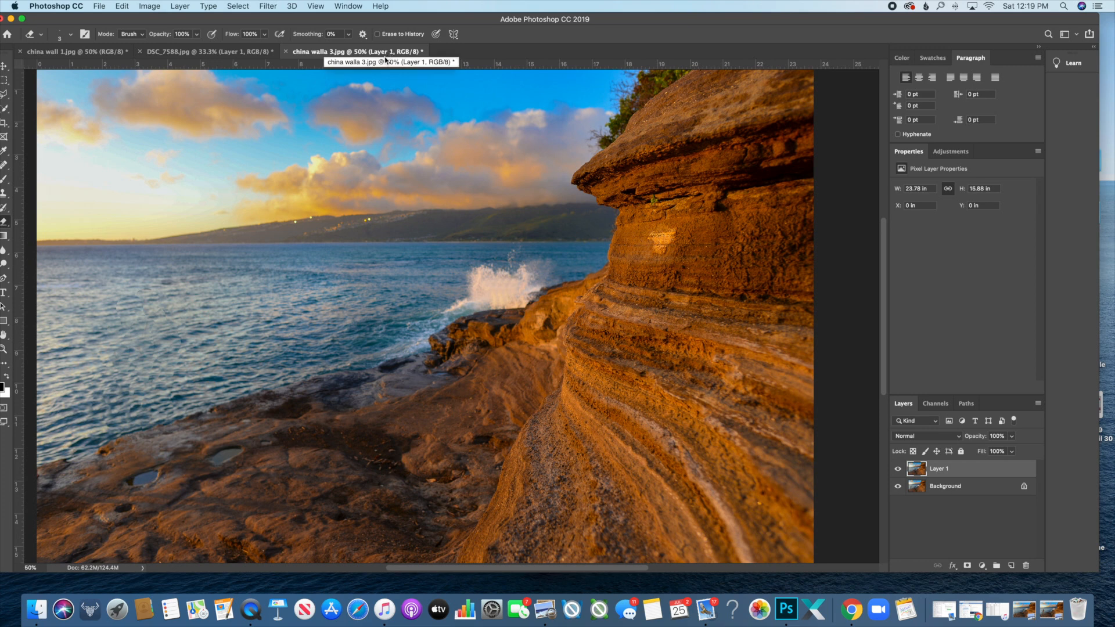
{"action": "key", "text": "b"}
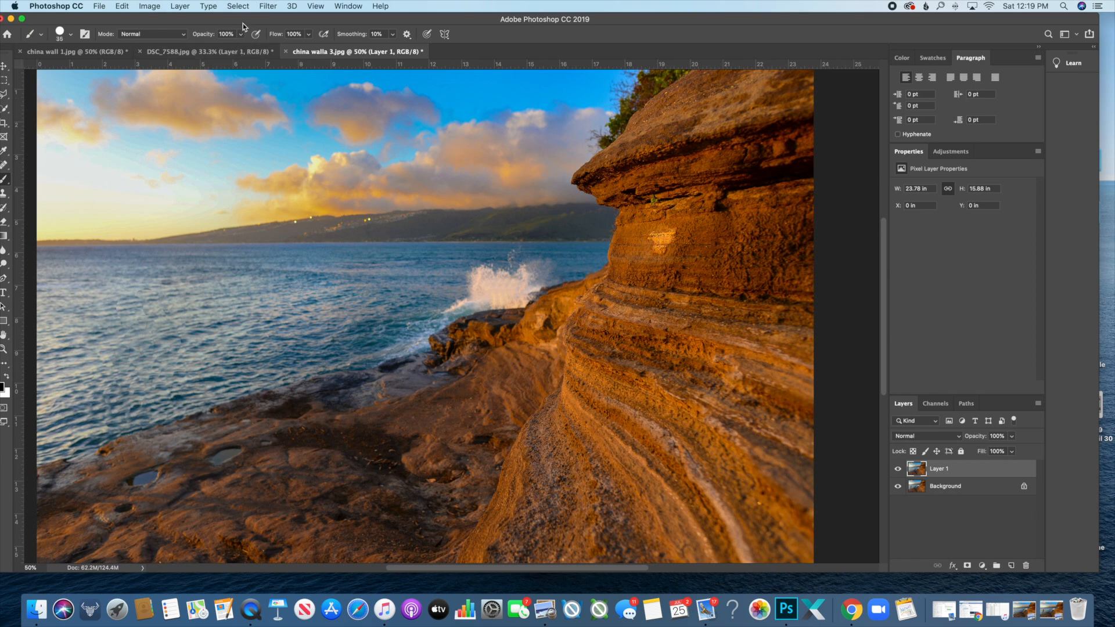
{"action": "left_click_drag", "start_coordinate": [242, 19], "coordinate": [253, 22]}
{"action": "key", "text": "bracketleft"}
{"action": "key", "text": "bracketleft"}
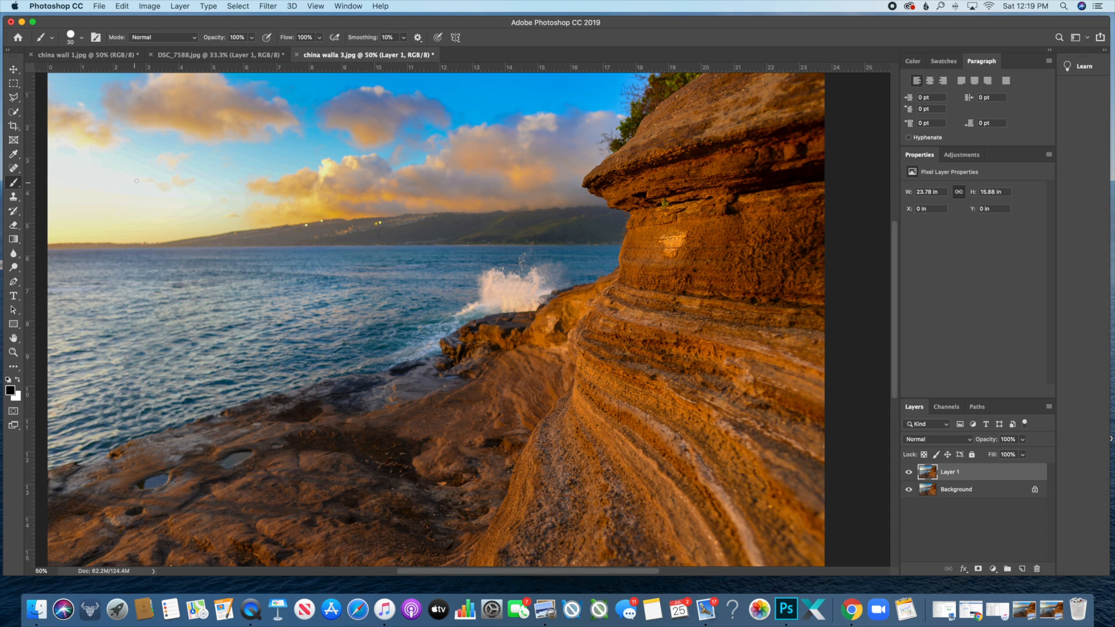
{"action": "mouse_move", "coordinate": [137, 180]}
{"action": "left_mouse_down"}
{"action": "mouse_move", "coordinate": [83, 165]}
{"action": "mouse_move", "coordinate": [84, 262]}
{"action": "mouse_move", "coordinate": [181, 200]}
{"action": "mouse_move", "coordinate": [151, 174]}
{"action": "mouse_move", "coordinate": [94, 174]}
{"action": "left_mouse_up"}
{"action": "mouse_move", "coordinate": [120, 221]}
{"action": "left_mouse_down"}
{"action": "mouse_move", "coordinate": [349, 231]}
{"action": "mouse_move", "coordinate": [309, 246]}
{"action": "left_mouse_up"}
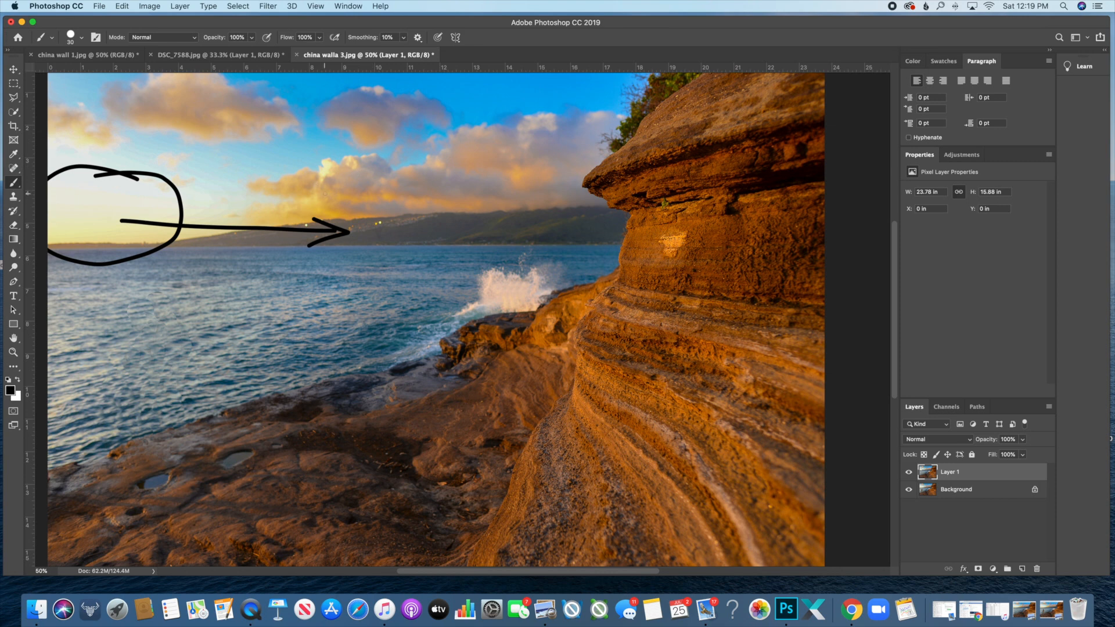
{"action": "key", "text": "super+z"}
{"action": "key", "text": "super+z"}
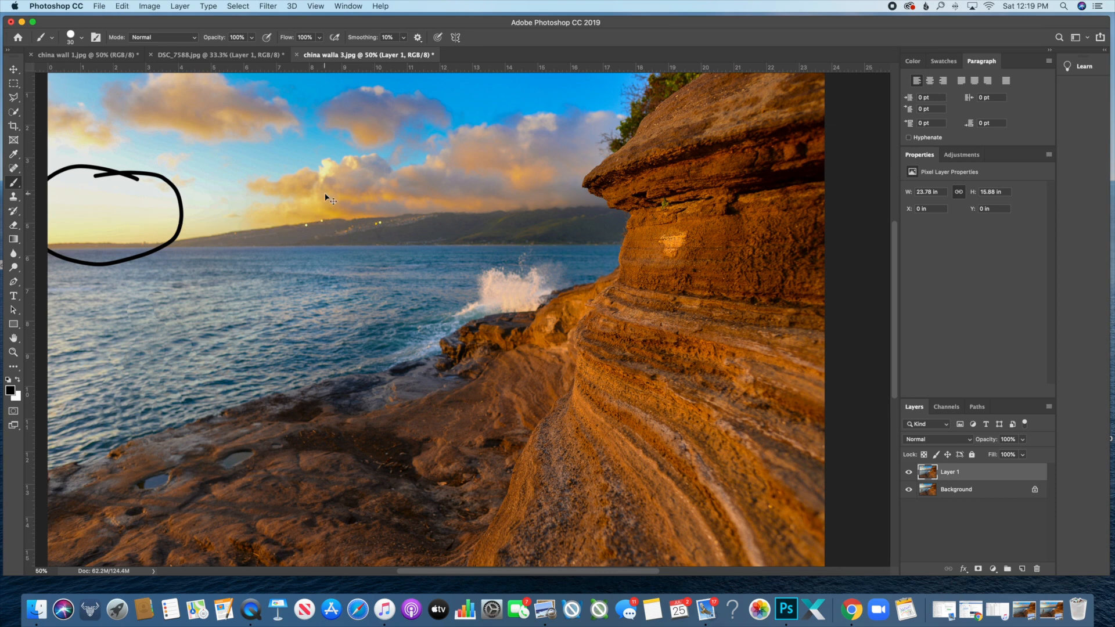
{"action": "key", "text": "super+z"}
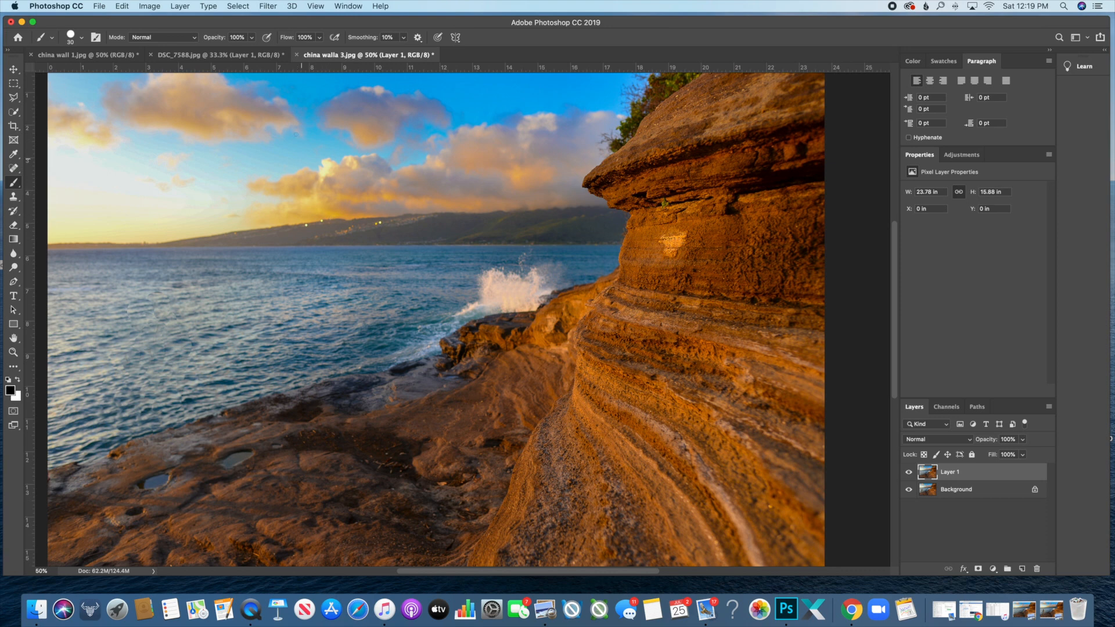
- On DSC_7588.jpg, circle the sun and arrow it, undo that, and draw a leftward arrow over the sea
{"action": "left_click", "coordinate": [218, 55]}
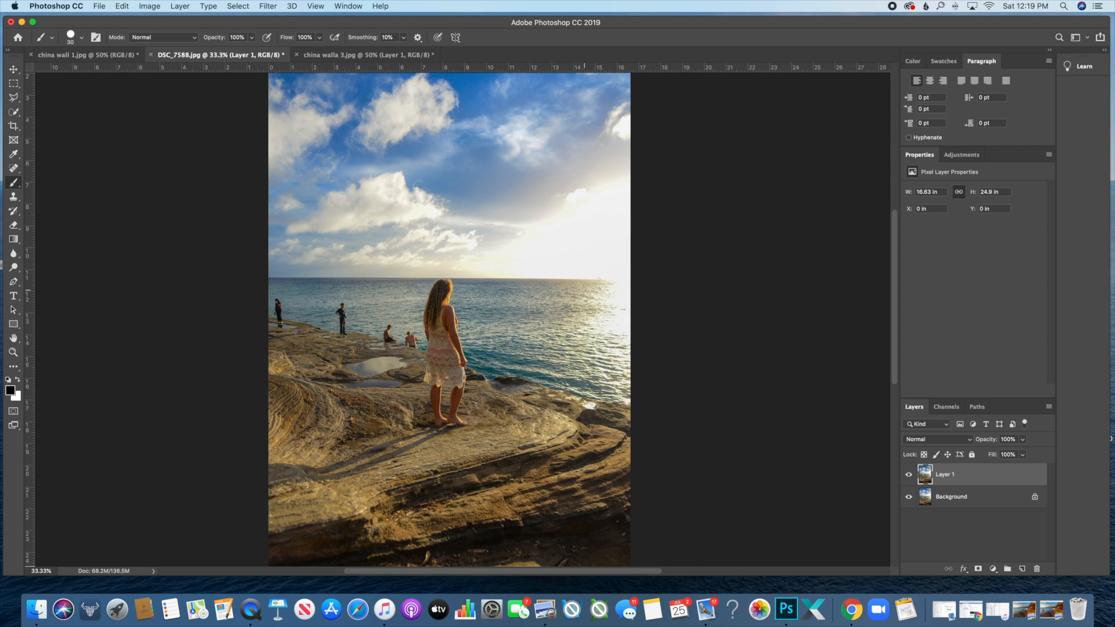
{"action": "mouse_move", "coordinate": [621, 221]}
{"action": "left_mouse_down"}
{"action": "mouse_move", "coordinate": [570, 218]}
{"action": "mouse_move", "coordinate": [525, 272]}
{"action": "mouse_move", "coordinate": [592, 297]}
{"action": "mouse_move", "coordinate": [619, 221]}
{"action": "left_mouse_up"}
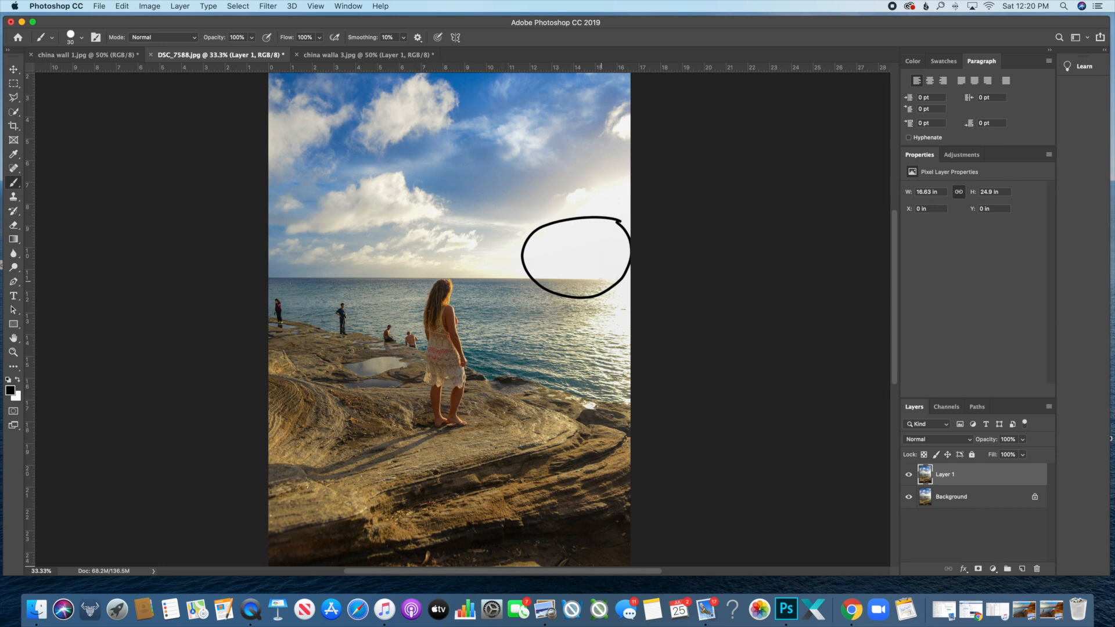
{"action": "mouse_move", "coordinate": [598, 280]}
{"action": "left_mouse_down"}
{"action": "mouse_move", "coordinate": [505, 315]}
{"action": "mouse_move", "coordinate": [526, 324]}
{"action": "left_mouse_up"}
{"action": "key", "text": "super+z"}
{"action": "key", "text": "super+z"}
{"action": "key", "text": "super+z"}
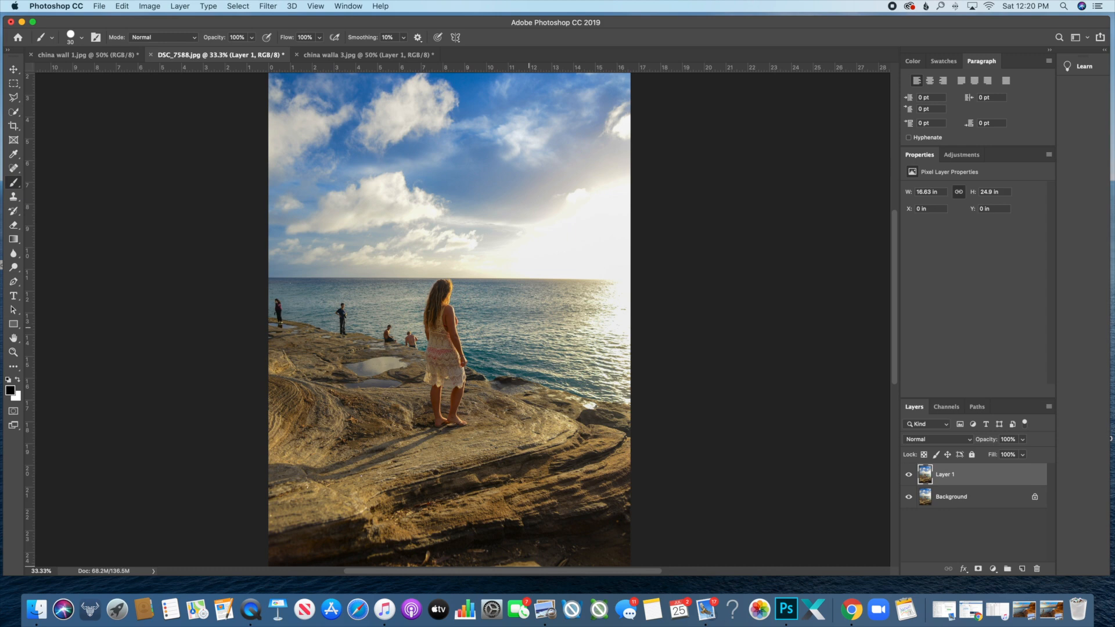
{"action": "mouse_move", "coordinate": [616, 264]}
{"action": "left_mouse_down"}
{"action": "mouse_move", "coordinate": [535, 283]}
{"action": "mouse_move", "coordinate": [552, 296]}
{"action": "left_mouse_up"}
- Sketch a light-direction arrow toward the horizon on china walla 3.jpg, undo it, and return to DSC_7588.jpg
{"action": "left_click", "coordinate": [366, 54]}
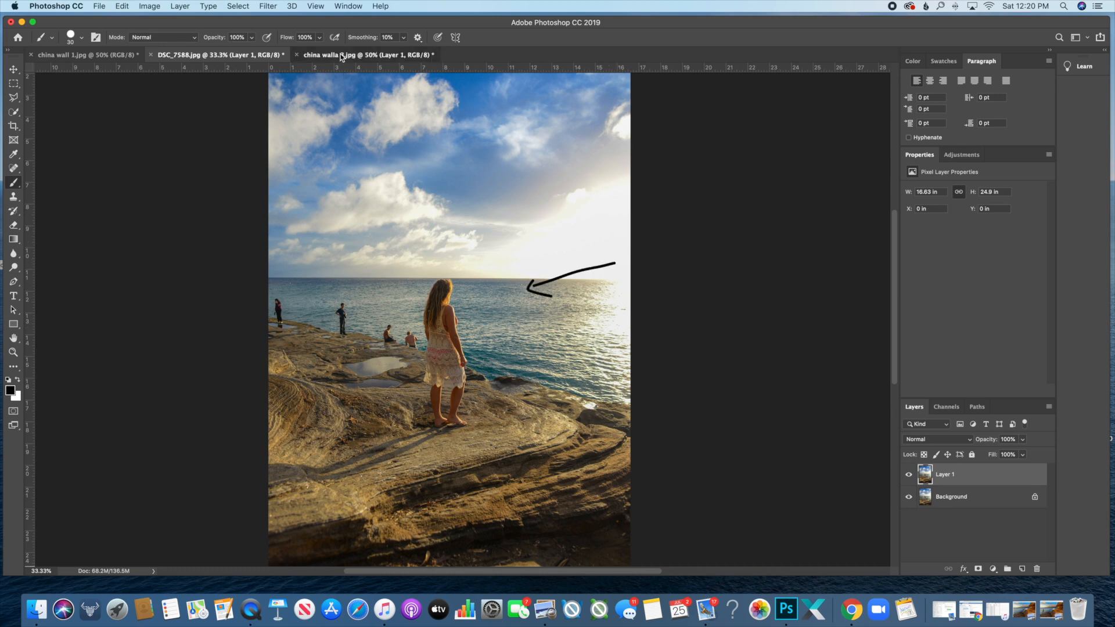
{"action": "left_click_drag", "start_coordinate": [71, 214], "coordinate": [217, 239]}
{"action": "left_click_drag", "start_coordinate": [198, 223], "coordinate": [231, 239]}
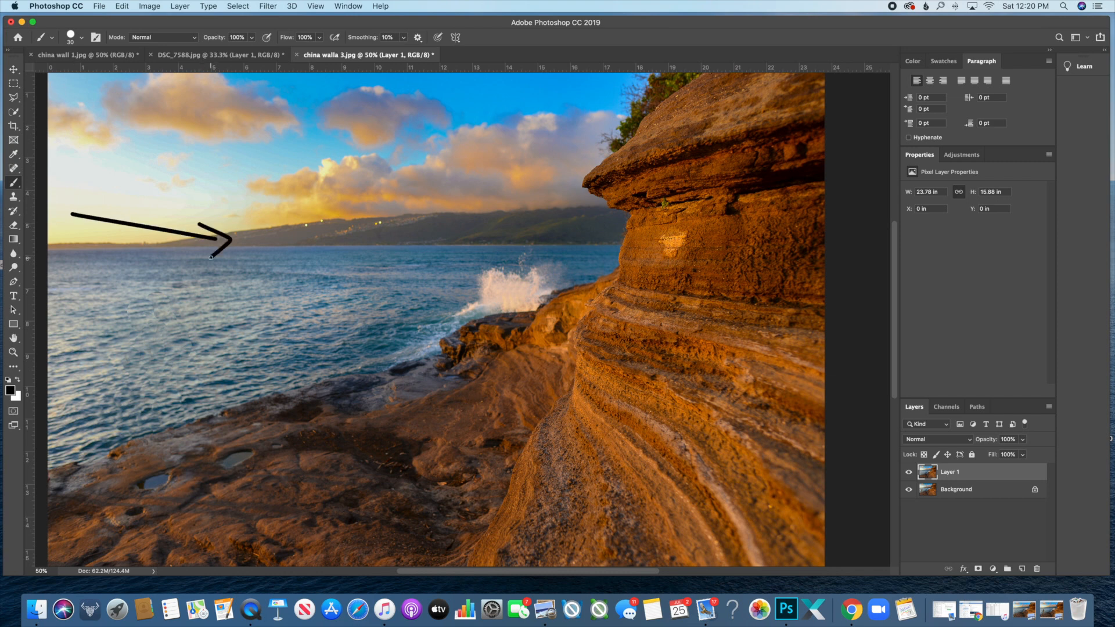
{"action": "key", "text": "super+z"}
{"action": "key", "text": "super+z"}
{"action": "left_click", "coordinate": [214, 54]}
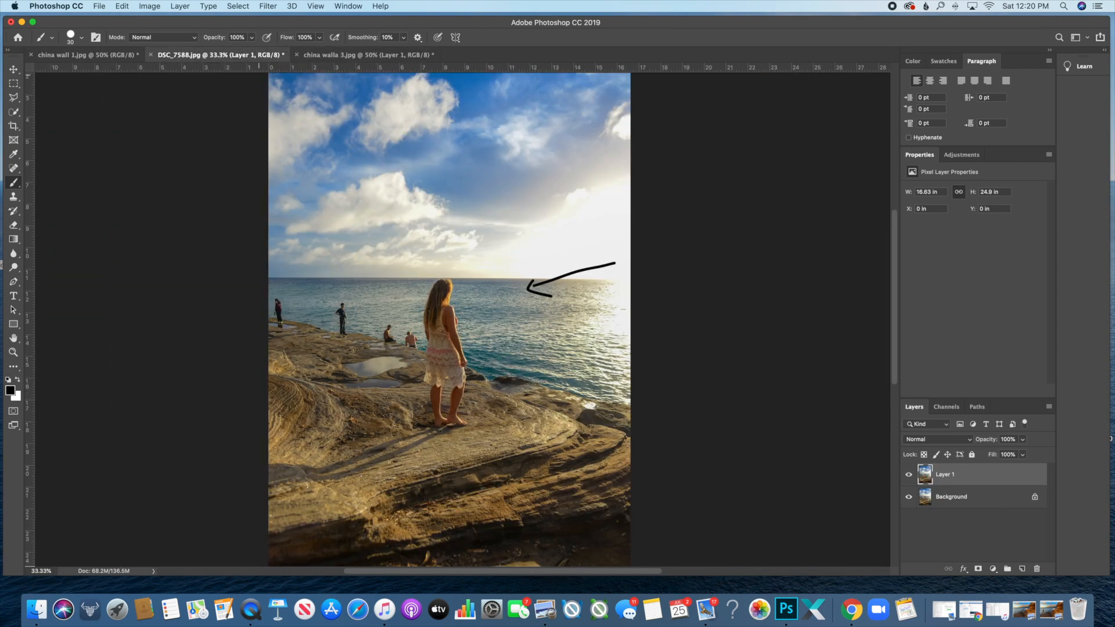
{"action": "key", "text": "super+z"}
{"action": "key", "text": "super+z"}
- Zoom to 200% and start a Quick Selection over the woman's hair
{"action": "key", "text": "super+plus"}
{"action": "key", "text": "super+plus"}
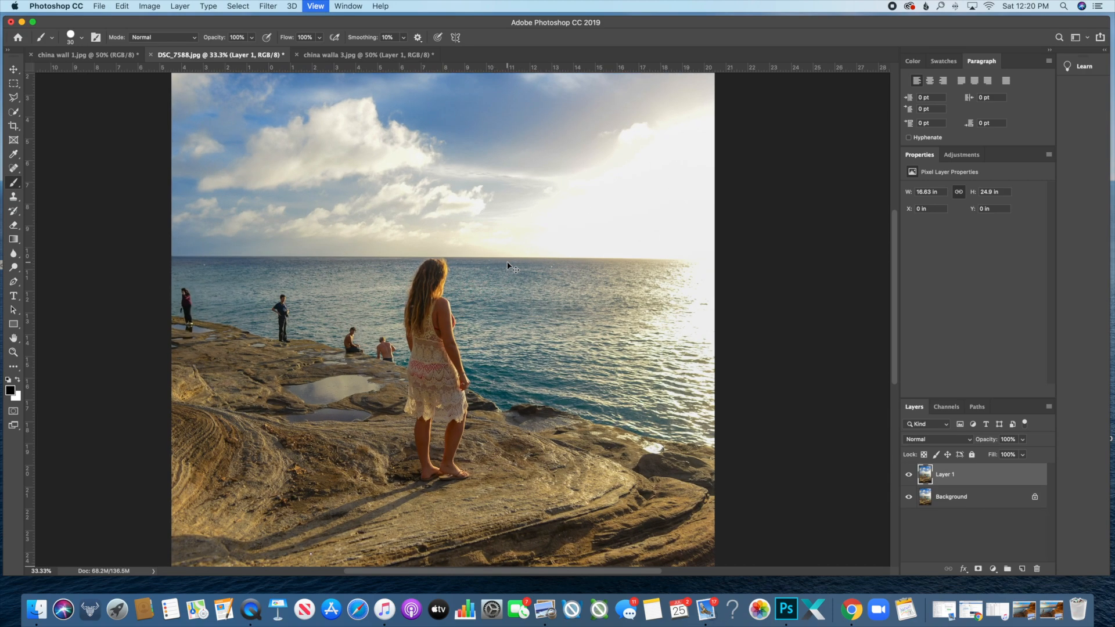
{"action": "key", "text": "super+plus"}
{"action": "key", "text": "super+plus"}
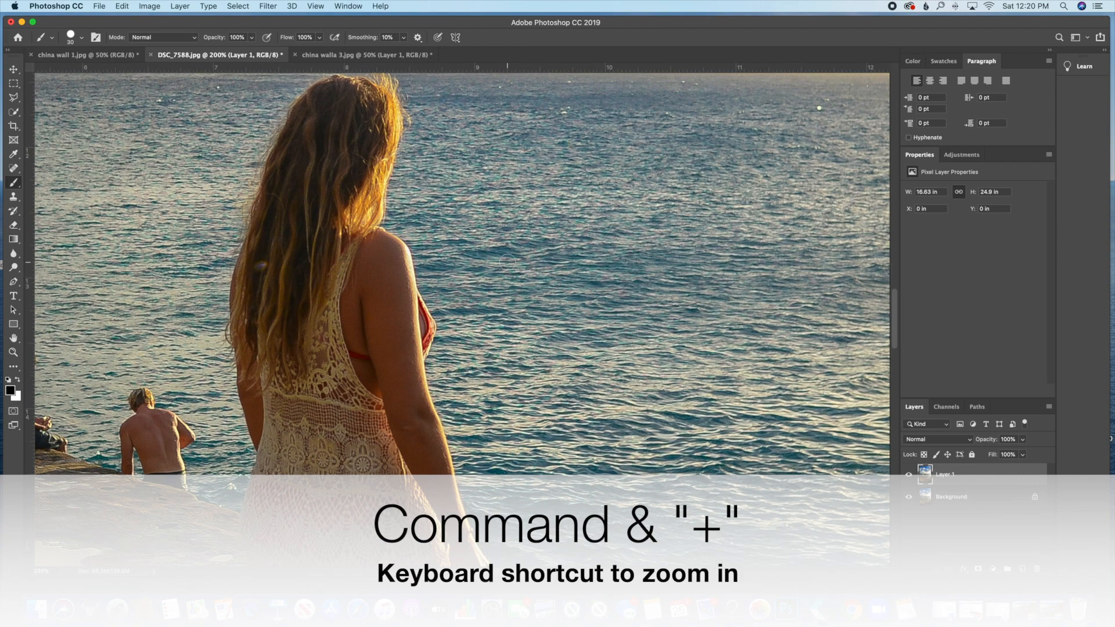
{"action": "scroll", "coordinate": [236, 193], "scroll_direction": "up", "scroll_amount": 3}
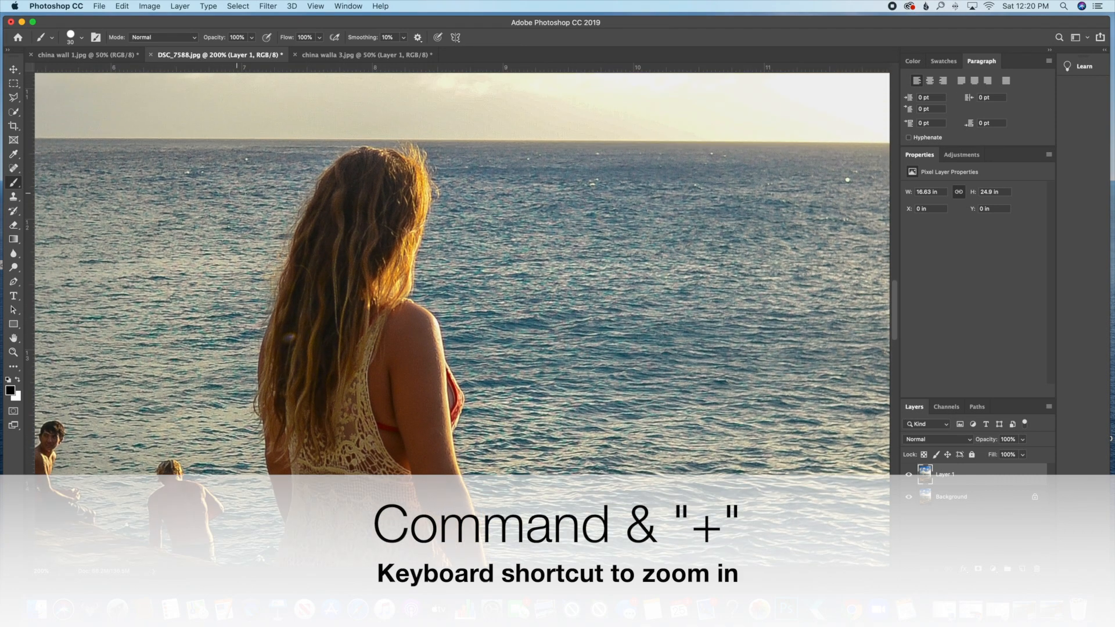
{"action": "key", "text": "w"}
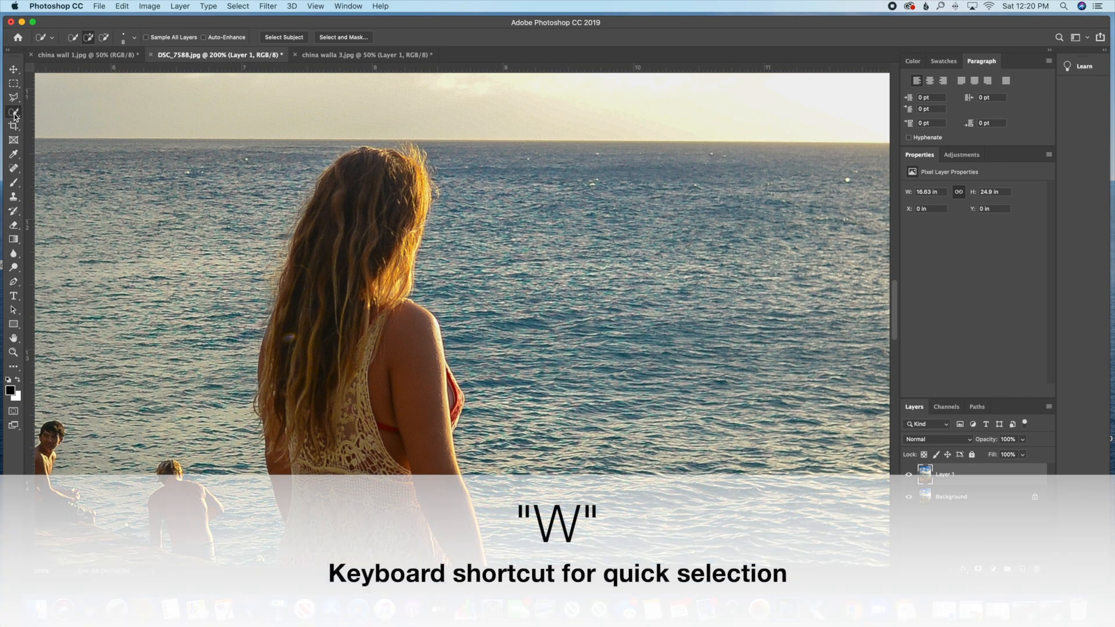
{"action": "right_click", "coordinate": [15, 114]}
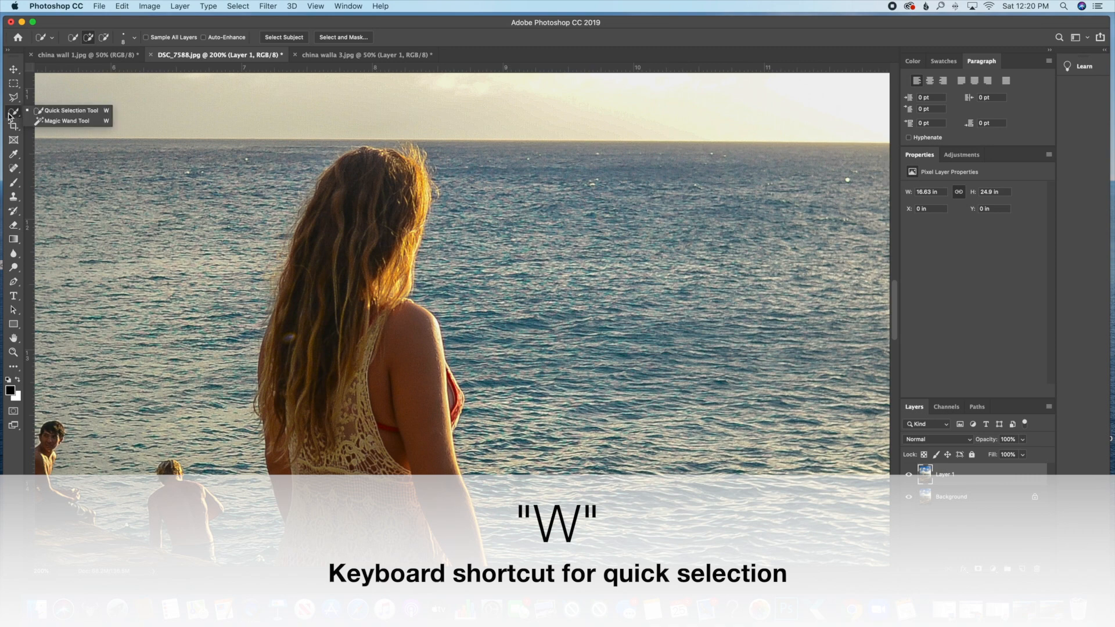
{"action": "left_click", "coordinate": [9, 113]}
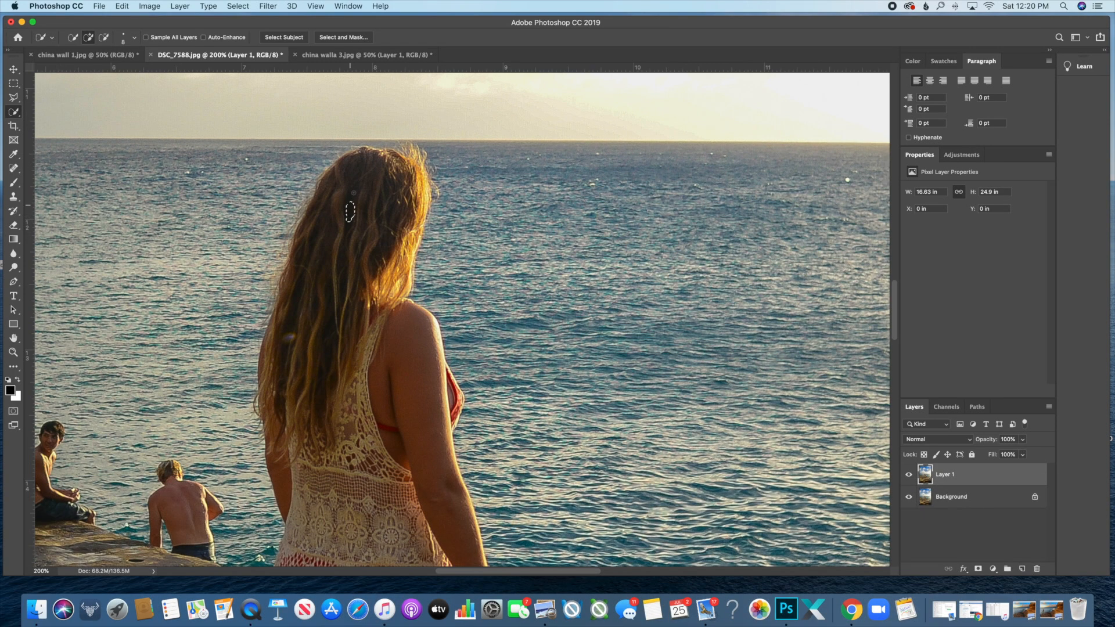
{"action": "left_click_drag", "start_coordinate": [356, 186], "coordinate": [368, 173]}
{"action": "mouse_move", "coordinate": [347, 238]}
{"action": "left_mouse_down"}
{"action": "mouse_move", "coordinate": [319, 314]}
{"action": "mouse_move", "coordinate": [339, 421]}
{"action": "mouse_move", "coordinate": [407, 407]}
{"action": "mouse_move", "coordinate": [413, 387]}
{"action": "left_mouse_up"}
- Extend the selection down her left leg, right leg and right foot with toes
{"action": "scroll", "coordinate": [408, 405], "scroll_direction": "down", "scroll_amount": 1}
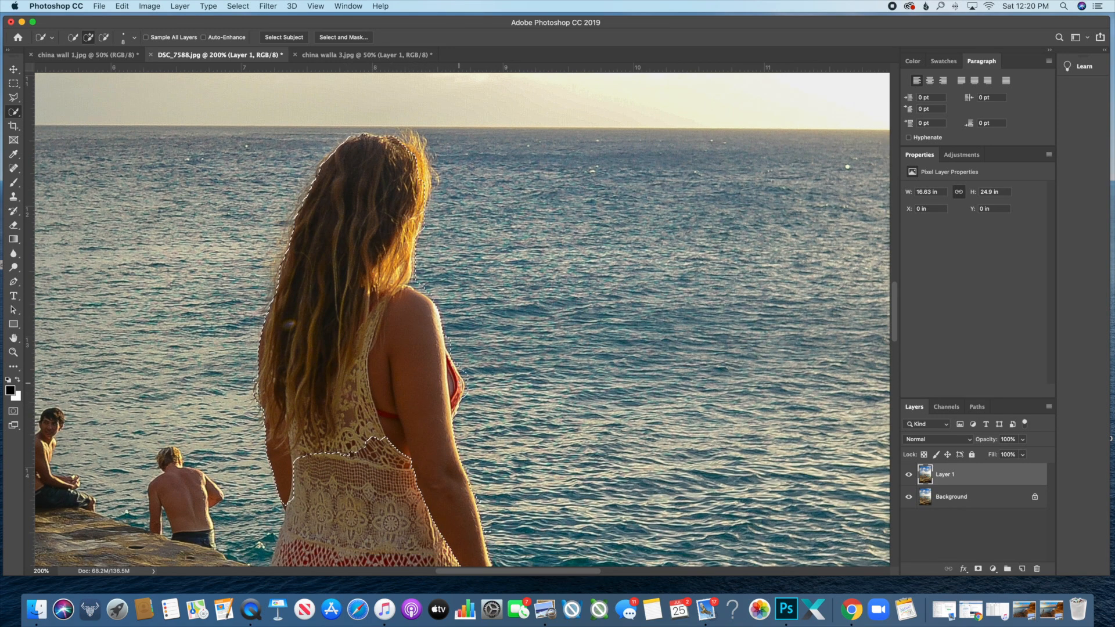
{"action": "scroll", "coordinate": [388, 429], "scroll_direction": "right", "scroll_amount": 1}
{"action": "scroll", "coordinate": [434, 425], "scroll_direction": "down", "scroll_amount": 10}
{"action": "scroll", "coordinate": [434, 425], "scroll_direction": "right", "scroll_amount": 1}
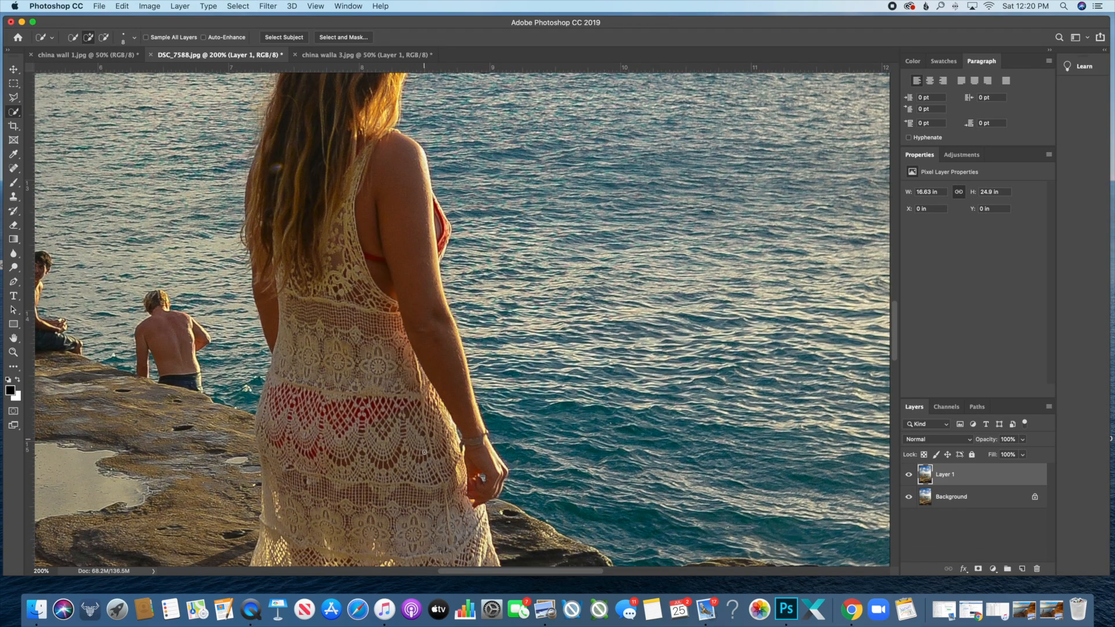
{"action": "scroll", "coordinate": [434, 426], "scroll_direction": "down", "scroll_amount": 4}
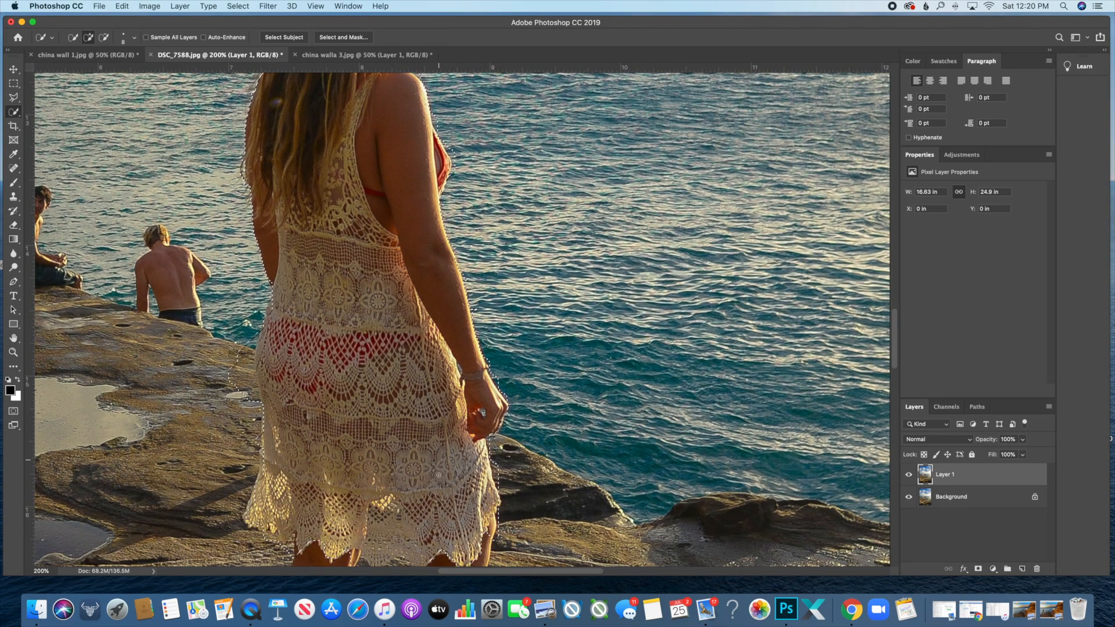
{"action": "scroll", "coordinate": [427, 453], "scroll_direction": "down", "scroll_amount": 17}
{"action": "scroll", "coordinate": [426, 453], "scroll_direction": "left", "scroll_amount": 1}
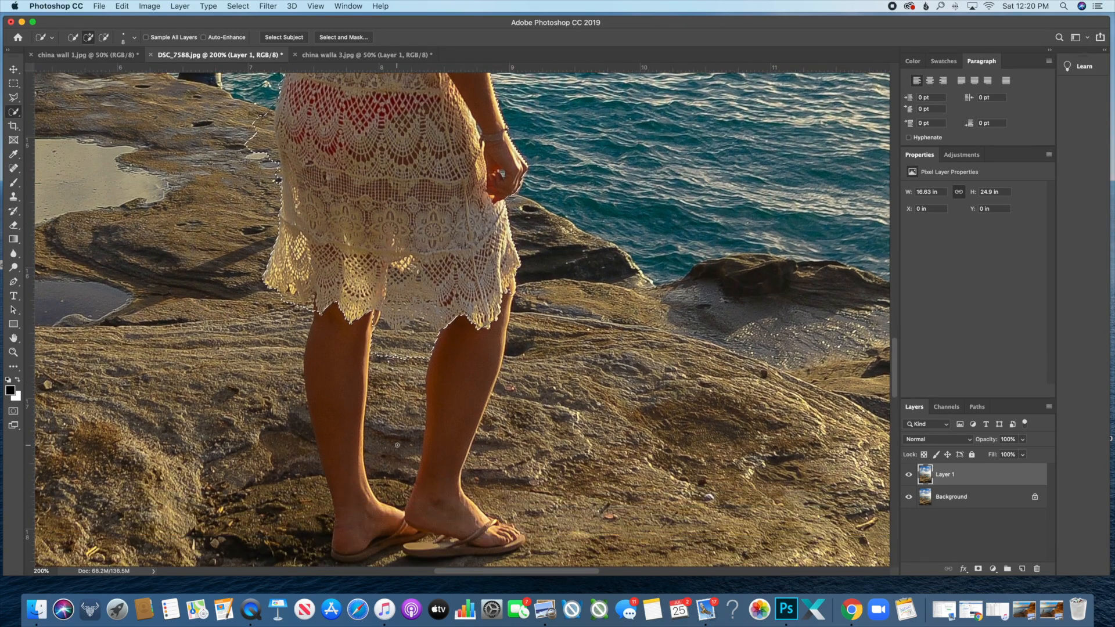
{"action": "mouse_move", "coordinate": [344, 324]}
{"action": "left_mouse_down"}
{"action": "mouse_move", "coordinate": [341, 456]}
{"action": "mouse_move", "coordinate": [359, 540]}
{"action": "left_mouse_up"}
{"action": "left_click_drag", "start_coordinate": [439, 487], "coordinate": [462, 403]}
{"action": "mouse_move", "coordinate": [471, 518]}
{"action": "left_mouse_down"}
{"action": "mouse_move", "coordinate": [511, 533]}
{"action": "mouse_move", "coordinate": [506, 551]}
{"action": "mouse_move", "coordinate": [412, 554]}
{"action": "mouse_move", "coordinate": [531, 538]}
{"action": "left_mouse_up"}
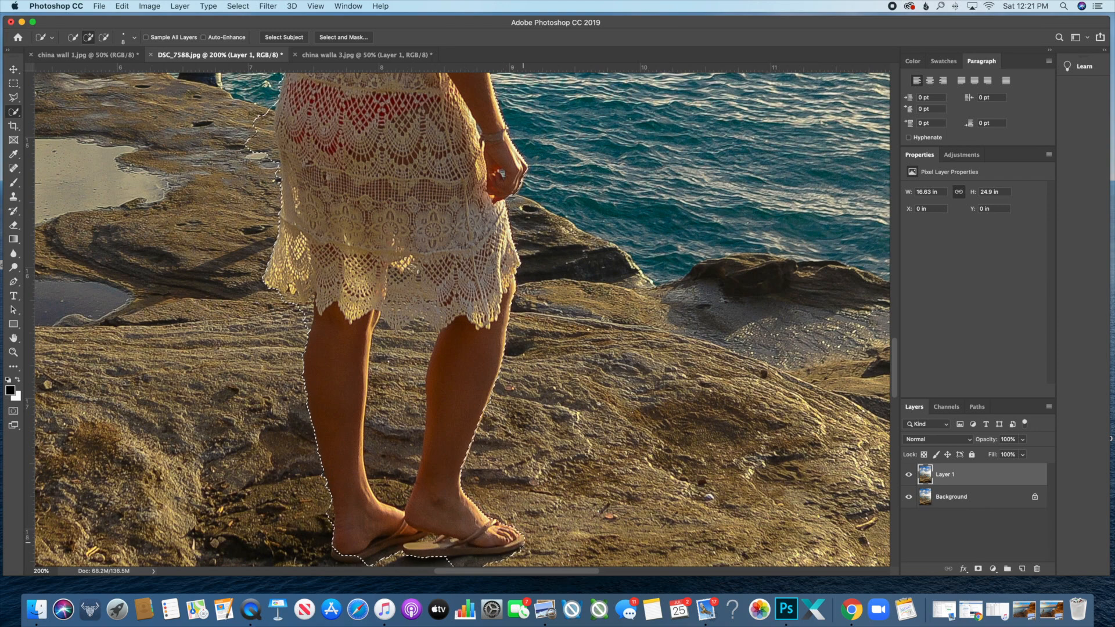
- Subtract the ground around and below the left heel from the selection using Option
{"action": "scroll", "coordinate": [460, 531], "scroll_direction": "down", "scroll_amount": 3}
{"action": "mouse_move", "coordinate": [347, 460]}
{"action": "left_mouse_down"}
{"action": "mouse_move", "coordinate": [341, 496]}
{"action": "mouse_move", "coordinate": [334, 486]}
{"action": "mouse_move", "coordinate": [349, 502]}
{"action": "mouse_move", "coordinate": [321, 492]}
{"action": "mouse_move", "coordinate": [324, 476]}
{"action": "left_mouse_up"}
{"action": "key", "text": "alt"}
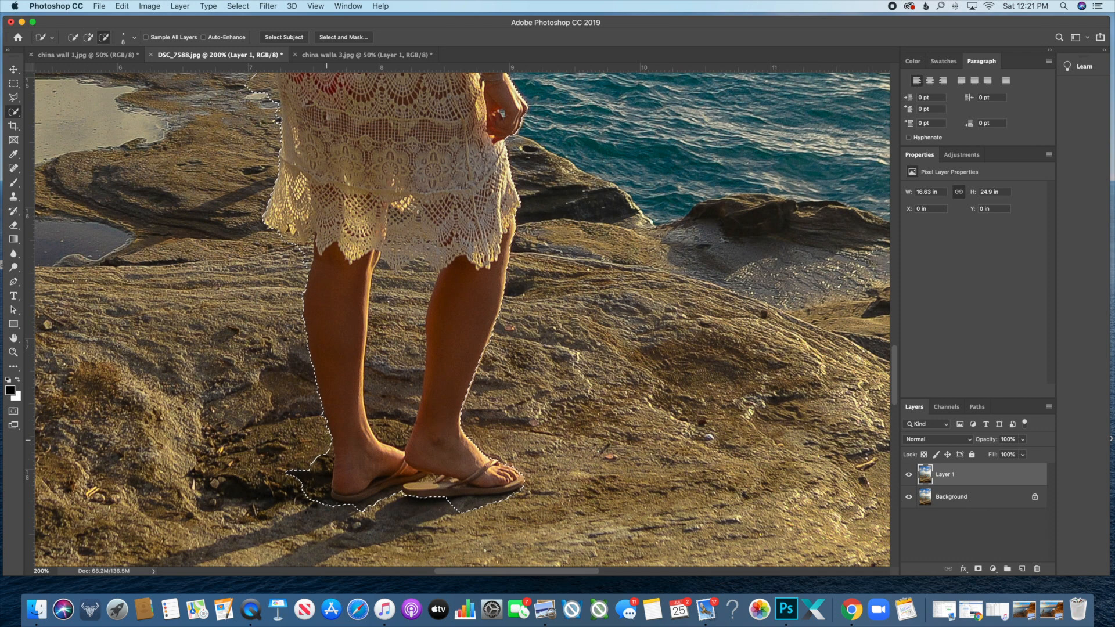
{"action": "key", "text": "alt"}
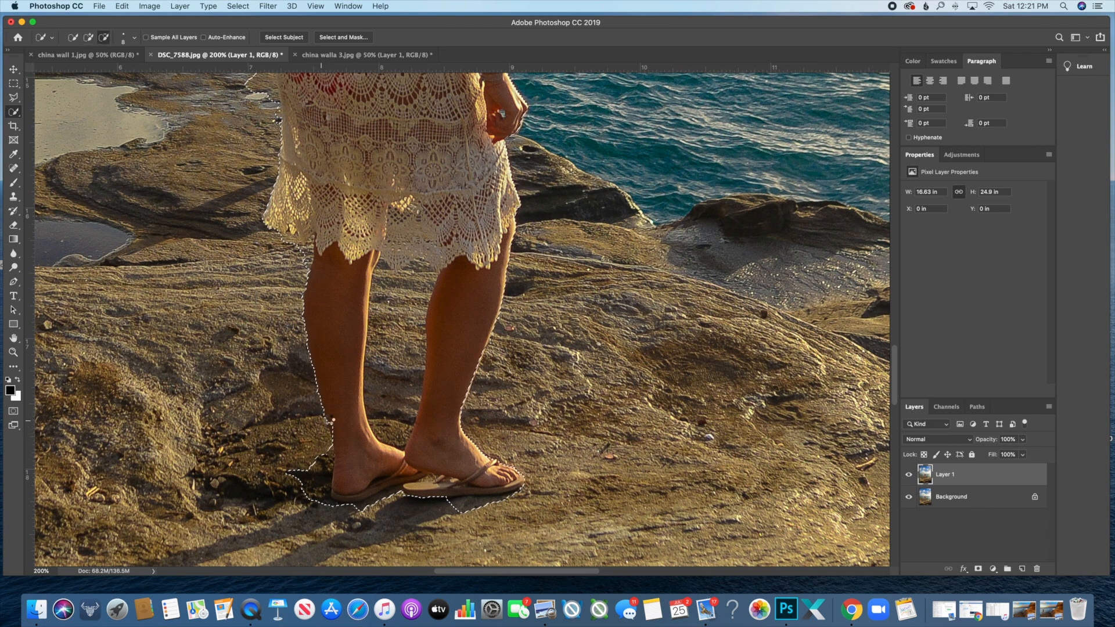
{"action": "key", "text": "alt"}
{"action": "left_click_drag", "start_coordinate": [327, 442], "coordinate": [323, 492]}
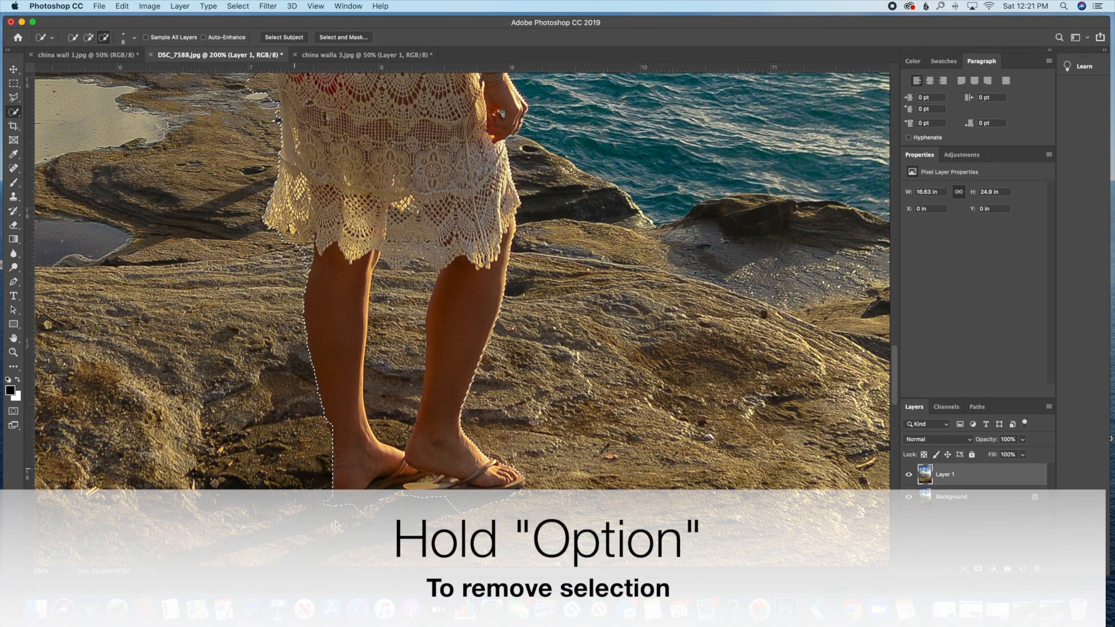
{"action": "key", "text": "alt"}
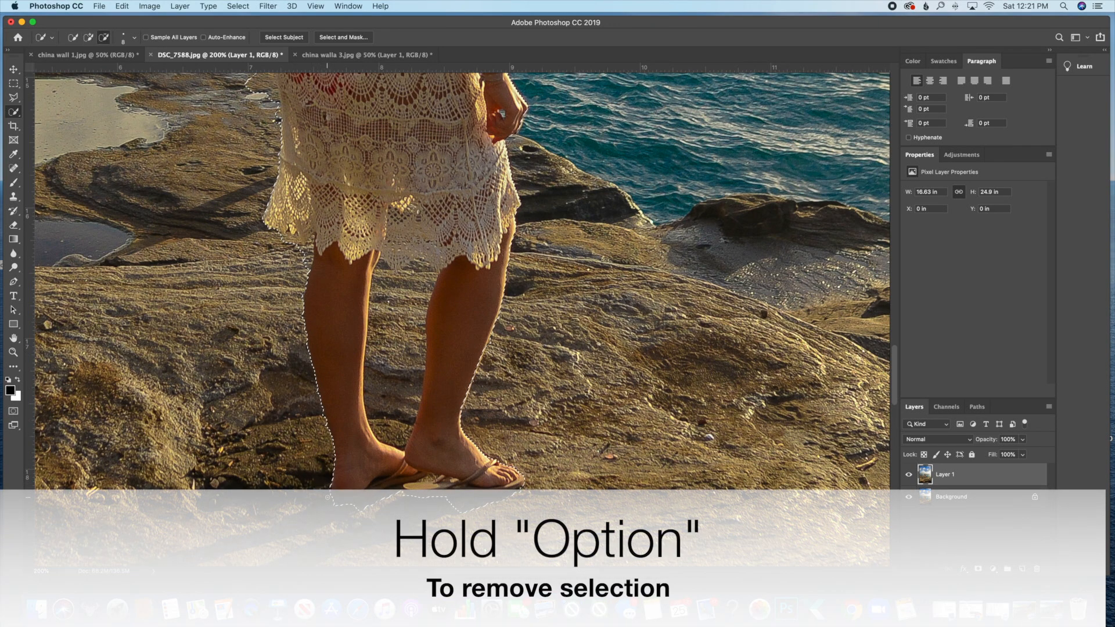
{"action": "mouse_move", "coordinate": [359, 507]}
{"action": "left_mouse_down"}
{"action": "mouse_move", "coordinate": [398, 490]}
{"action": "mouse_move", "coordinate": [357, 507]}
{"action": "mouse_move", "coordinate": [382, 495]}
{"action": "mouse_move", "coordinate": [372, 503]}
{"action": "mouse_move", "coordinate": [386, 508]}
{"action": "mouse_move", "coordinate": [406, 474]}
{"action": "mouse_move", "coordinate": [371, 490]}
{"action": "left_mouse_up"}
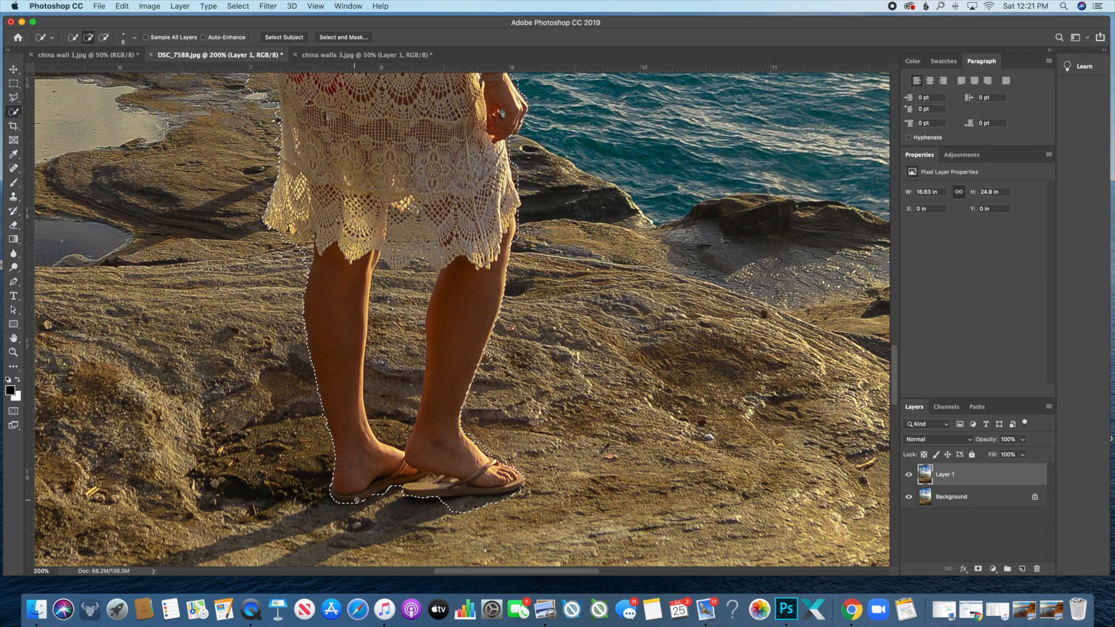
- Trim the shadow between and under both sandals, removing the stray fragment below the front sandal
{"action": "left_click_drag", "start_coordinate": [356, 500], "coordinate": [368, 495]}
{"action": "left_click", "coordinate": [401, 497], "text": "alt"}
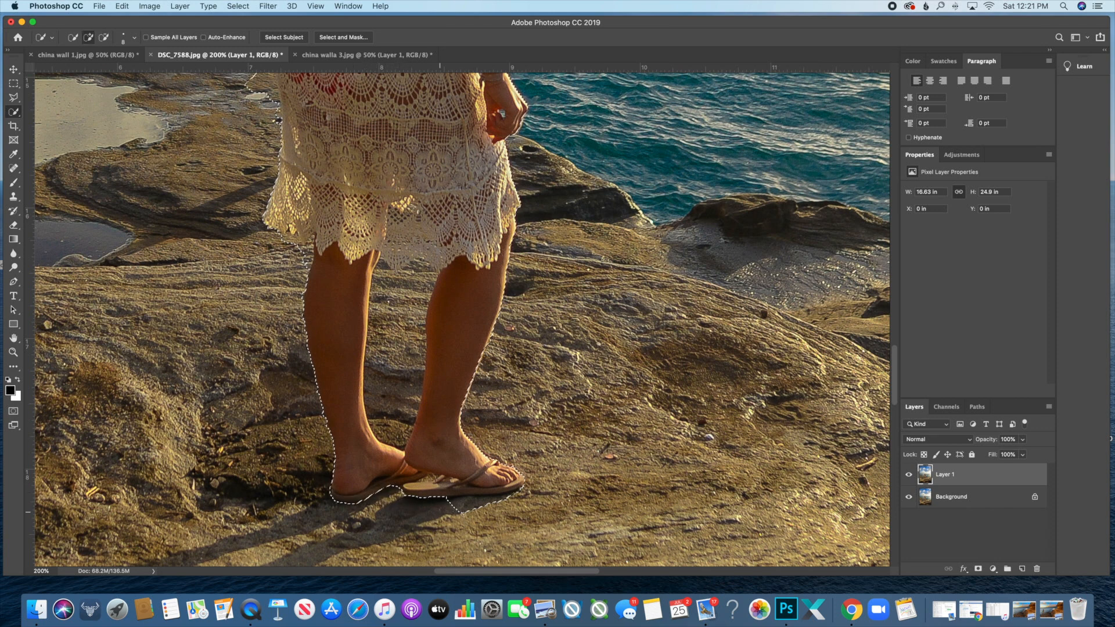
{"action": "mouse_move", "coordinate": [406, 497]}
{"action": "left_mouse_down"}
{"action": "mouse_move", "coordinate": [519, 490]}
{"action": "mouse_move", "coordinate": [499, 498]}
{"action": "left_mouse_up"}
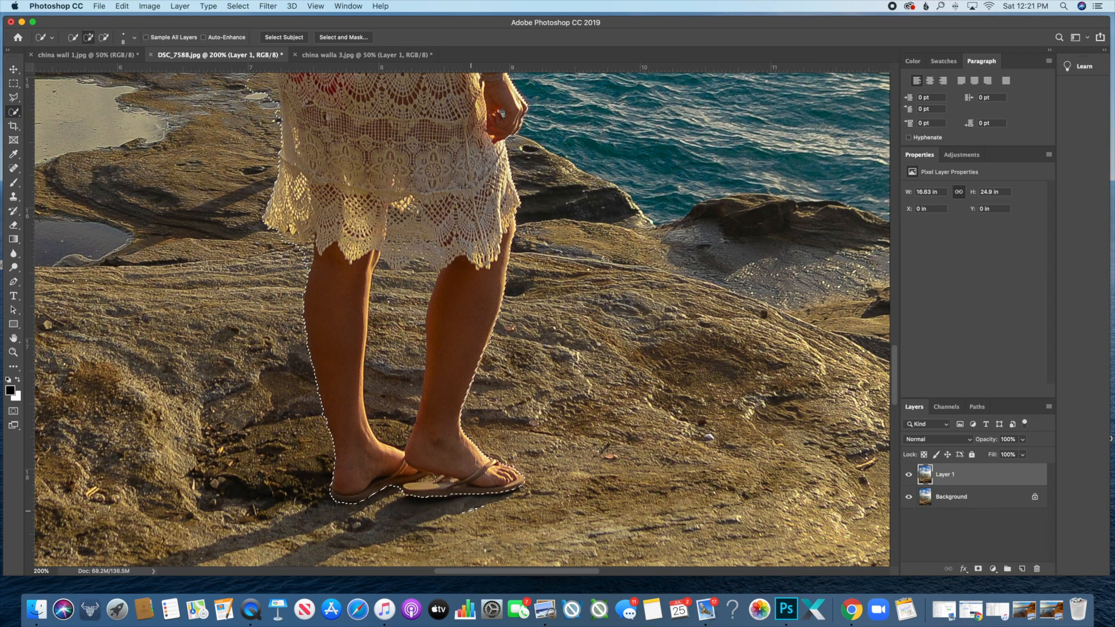
{"action": "left_click", "coordinate": [450, 497], "text": "alt"}
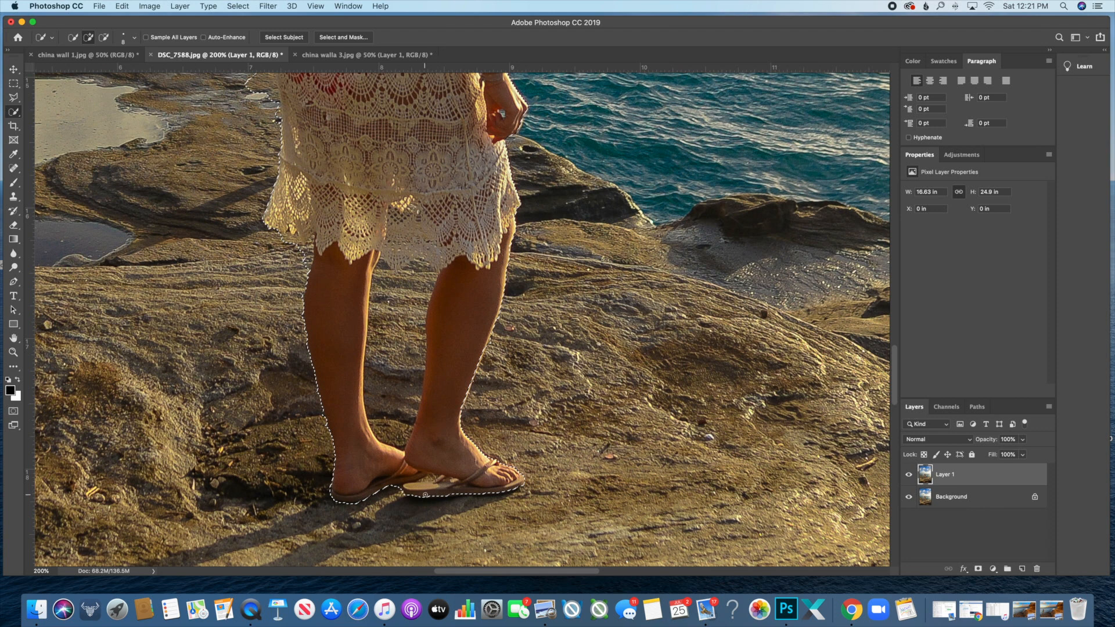
{"action": "key", "text": "alt"}
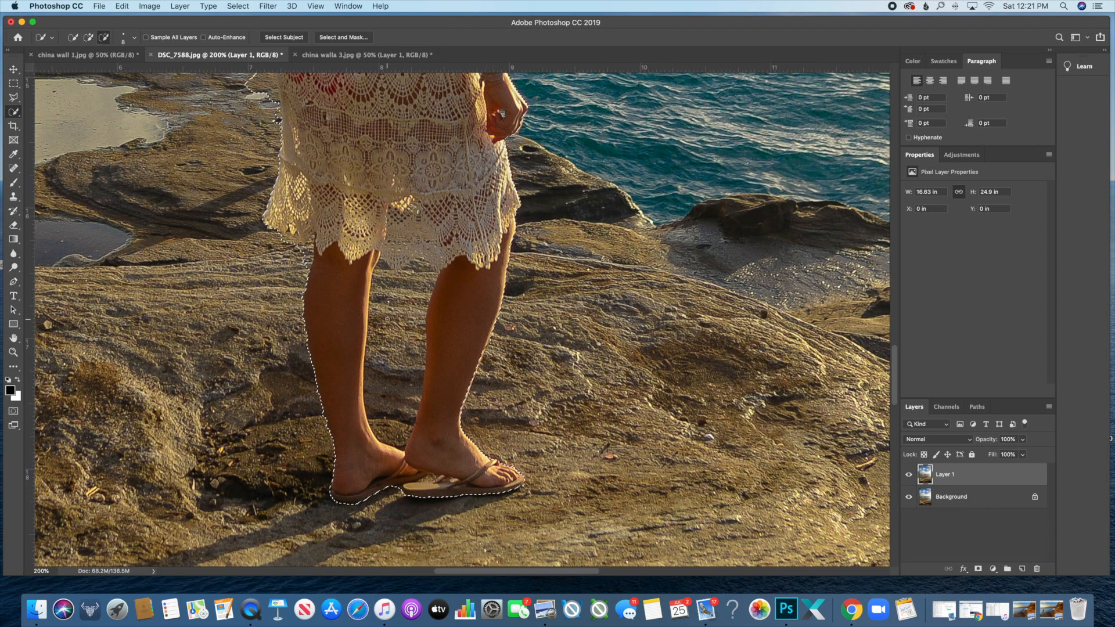
- Remove the gap between the legs and tighten the inner edges of the right leg and left ankle
{"action": "mouse_move", "coordinate": [387, 319]}
{"action": "left_mouse_down"}
{"action": "mouse_move", "coordinate": [400, 430]}
{"action": "mouse_move", "coordinate": [388, 434]}
{"action": "mouse_move", "coordinate": [404, 438]}
{"action": "mouse_move", "coordinate": [414, 416]}
{"action": "mouse_move", "coordinate": [400, 443]}
{"action": "mouse_move", "coordinate": [420, 363]}
{"action": "mouse_move", "coordinate": [379, 258]}
{"action": "mouse_move", "coordinate": [382, 277]}
{"action": "mouse_move", "coordinate": [380, 261]}
{"action": "mouse_move", "coordinate": [422, 266]}
{"action": "left_mouse_up"}
{"action": "scroll", "coordinate": [416, 254], "scroll_direction": "left", "scroll_amount": 1}
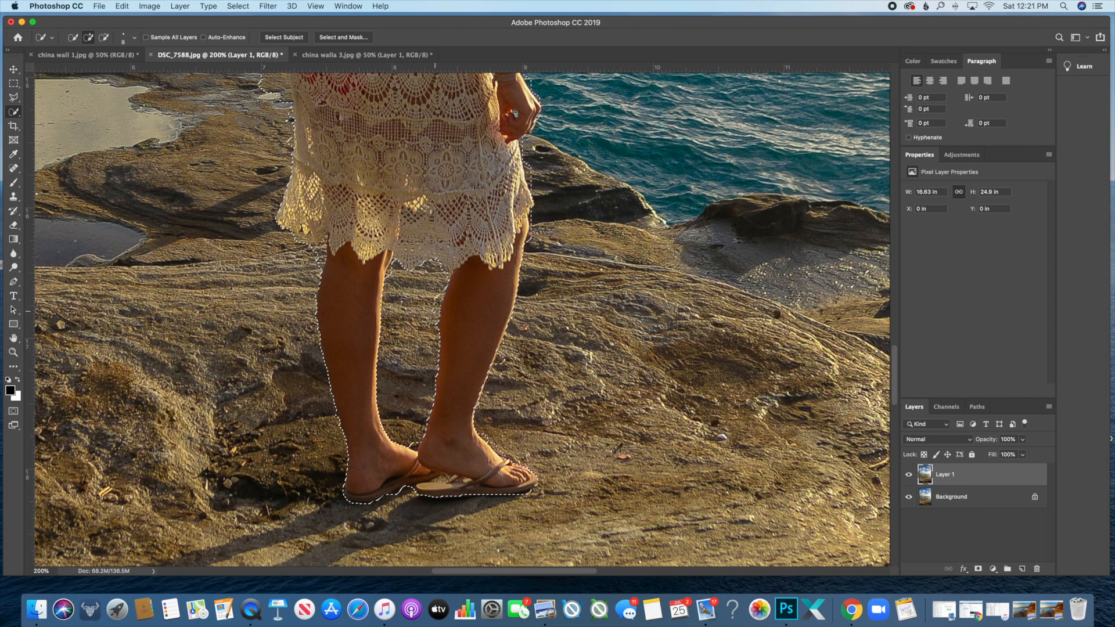
{"action": "left_click_drag", "start_coordinate": [440, 290], "coordinate": [436, 336]}
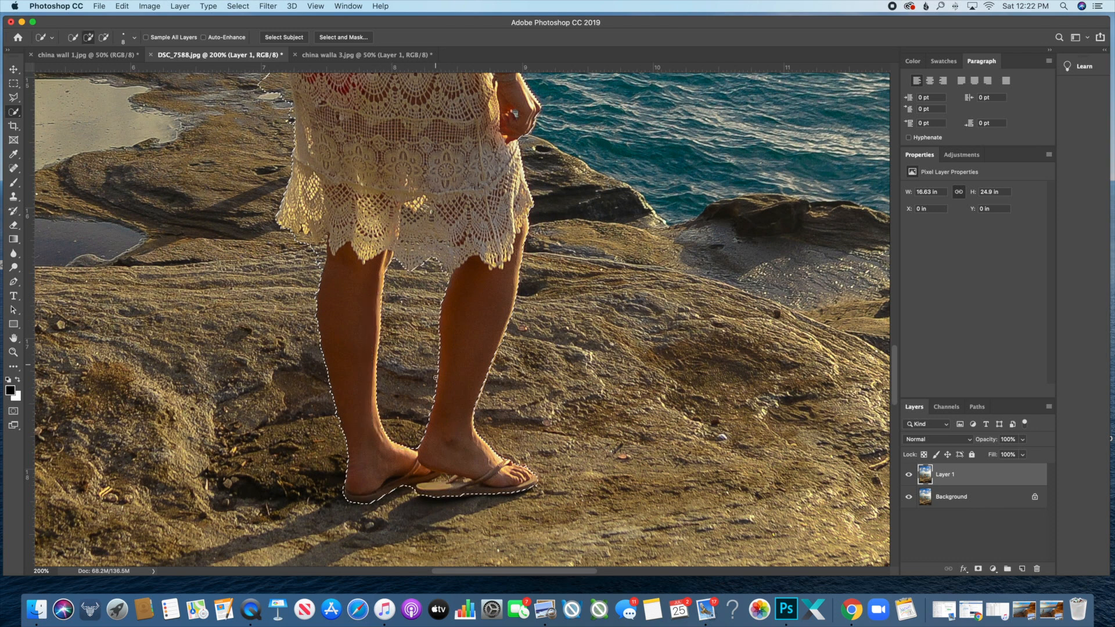
{"action": "left_click_drag", "start_coordinate": [433, 400], "coordinate": [430, 411]}
{"action": "left_click_drag", "start_coordinate": [382, 435], "coordinate": [376, 426]}
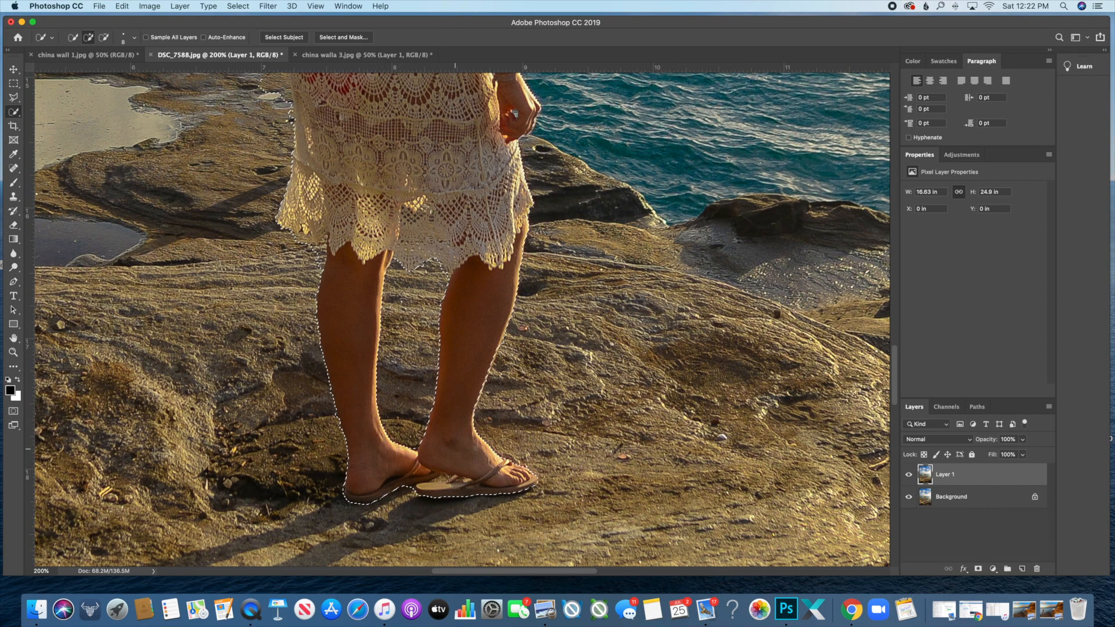
- Subtract the rock bulge beside the dress from the selection
{"action": "scroll", "coordinate": [519, 436], "scroll_direction": "up", "scroll_amount": 2}
{"action": "scroll", "coordinate": [518, 436], "scroll_direction": "up", "scroll_amount": 15}
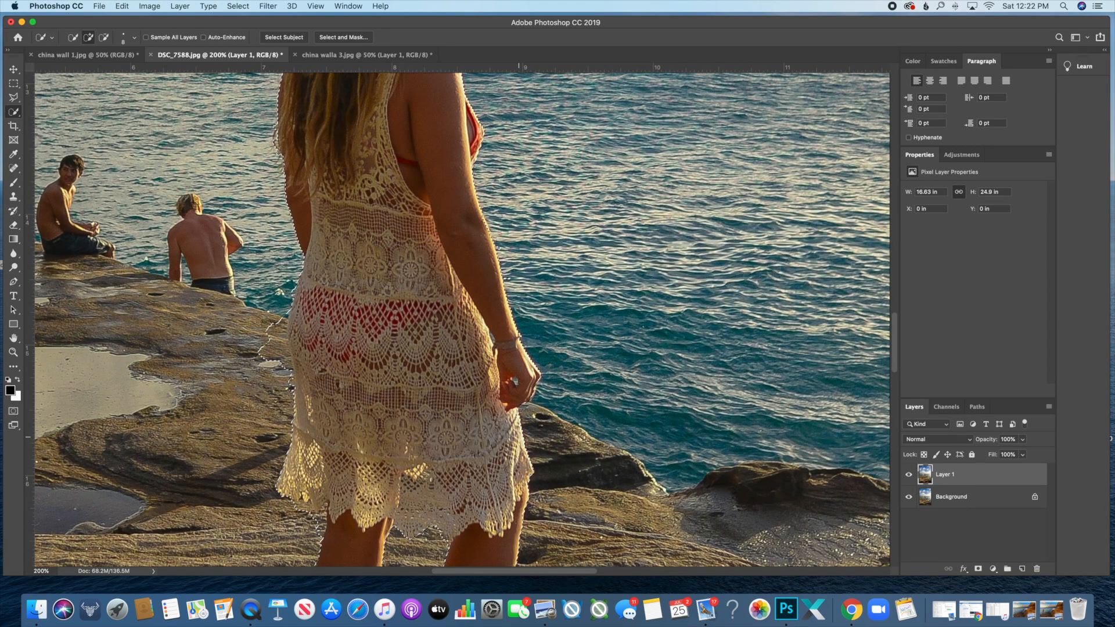
{"action": "key", "text": "alt"}
{"action": "left_click_drag", "start_coordinate": [290, 310], "coordinate": [281, 351]}
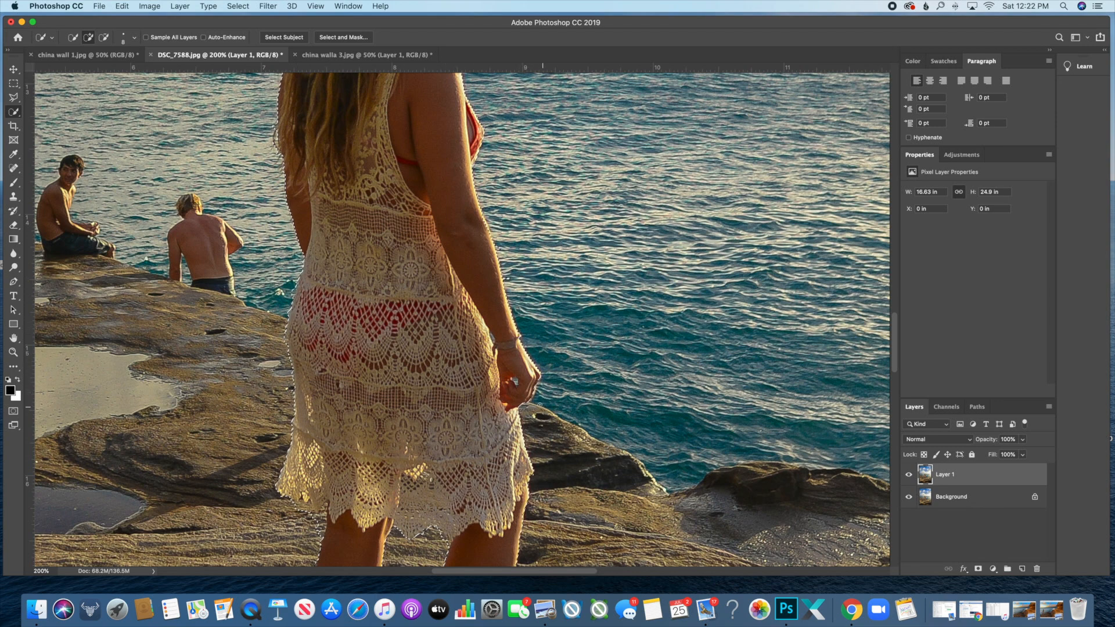
- Refine the selection along the woman's hair edge
{"action": "scroll", "coordinate": [440, 390], "scroll_direction": "up", "scroll_amount": 3}
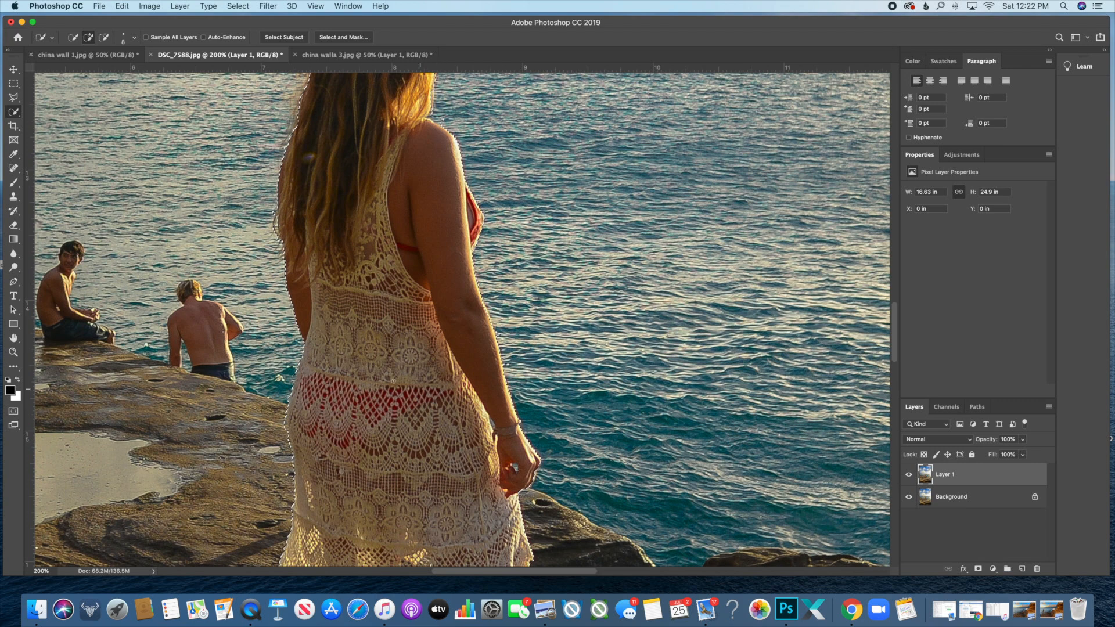
{"action": "scroll", "coordinate": [393, 381], "scroll_direction": "up", "scroll_amount": 4}
{"action": "scroll", "coordinate": [393, 381], "scroll_direction": "right", "scroll_amount": 2}
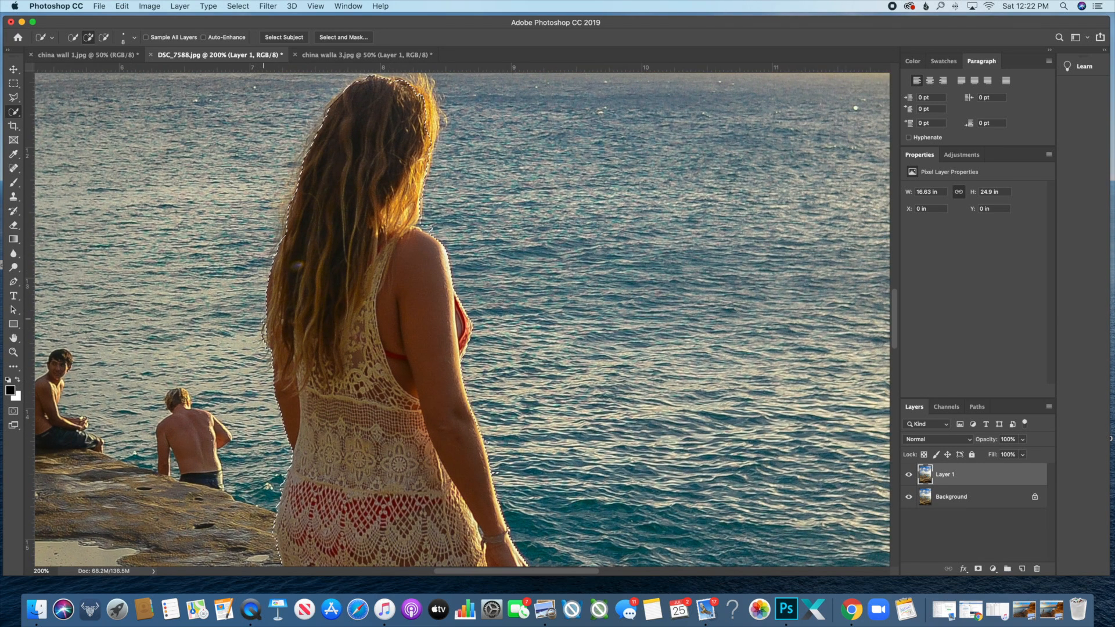
{"action": "key", "text": "alt"}
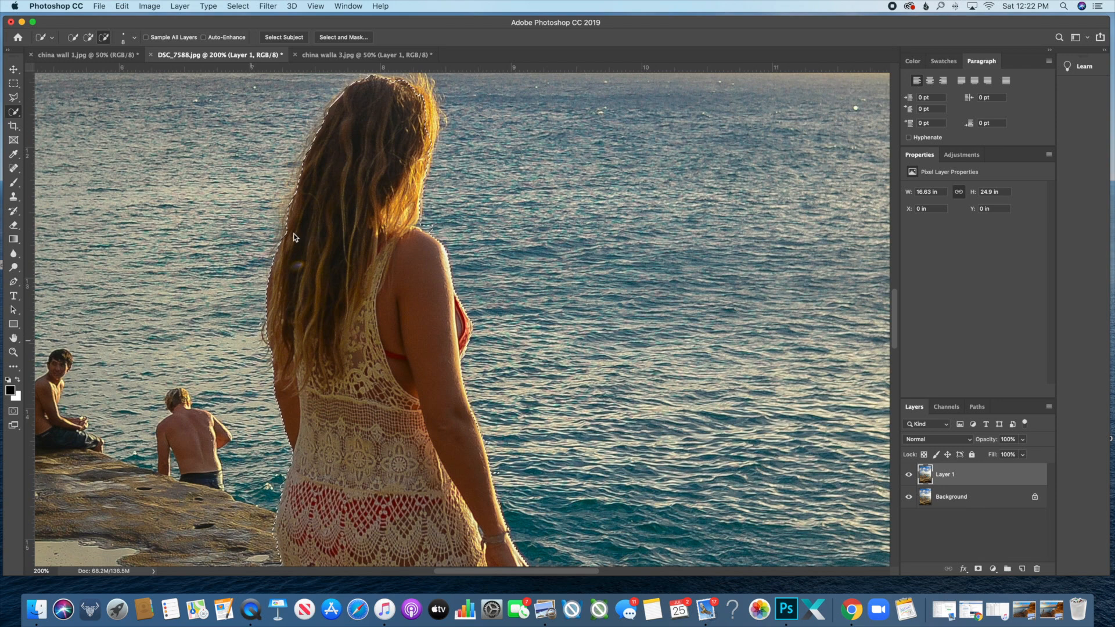
{"action": "left_click_drag", "start_coordinate": [285, 235], "coordinate": [286, 233]}
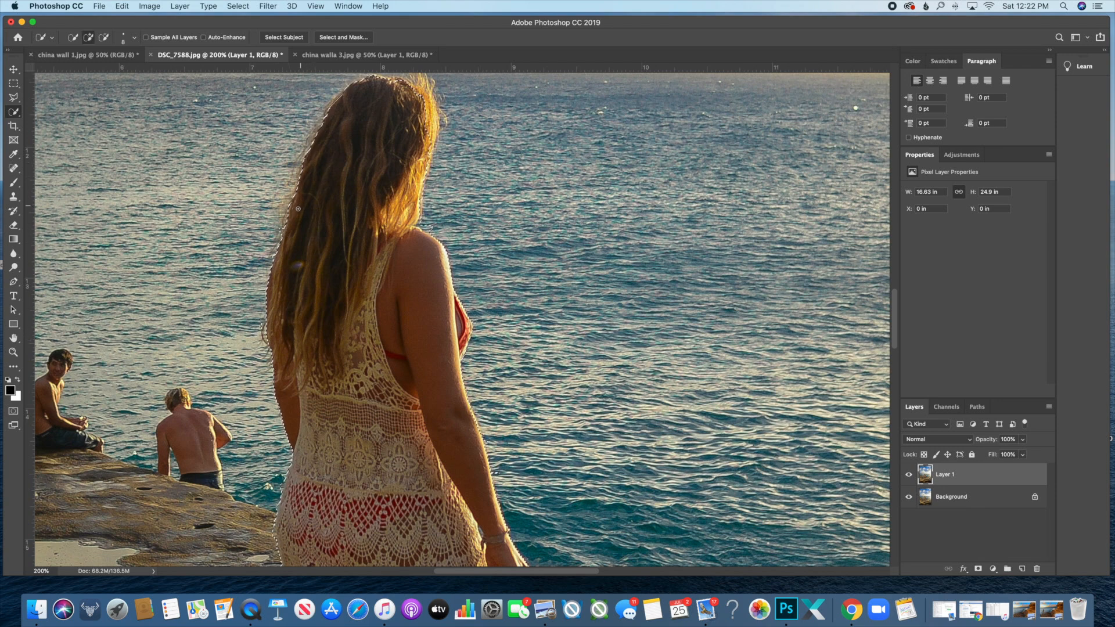
{"action": "scroll", "coordinate": [285, 232], "scroll_direction": "up", "scroll_amount": 5}
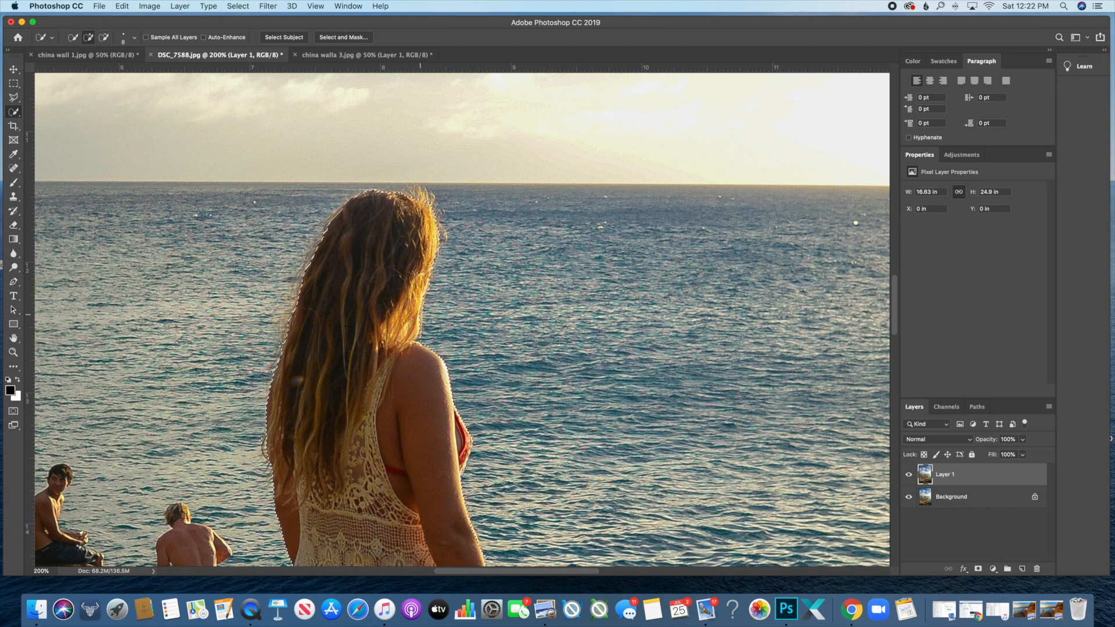
{"action": "scroll", "coordinate": [479, 364], "scroll_direction": "down", "scroll_amount": 6}
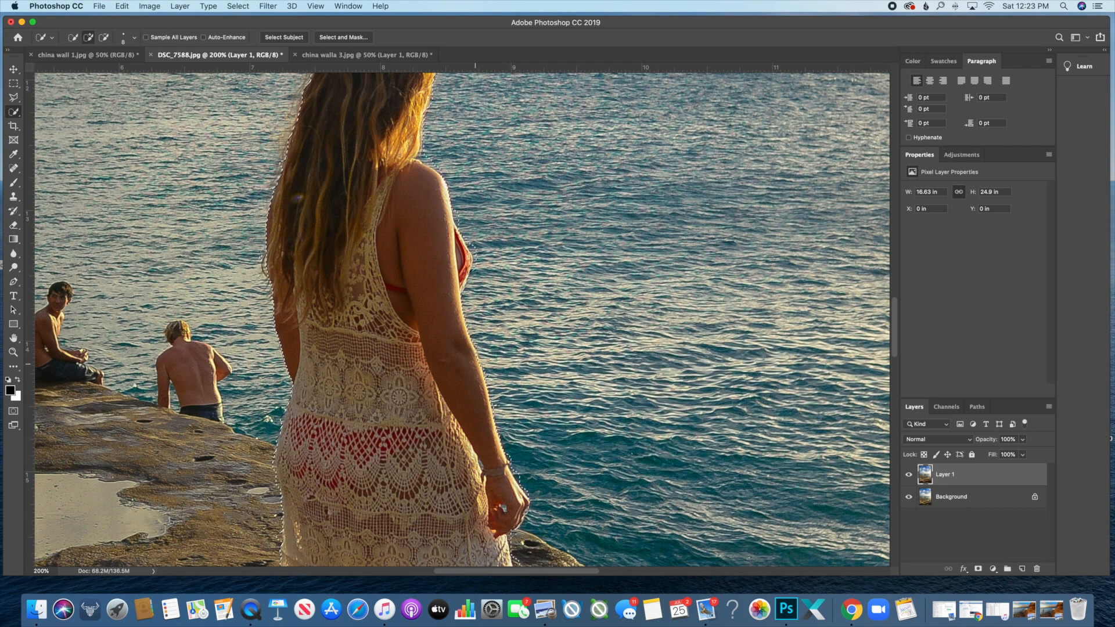
{"action": "key", "text": "alt"}
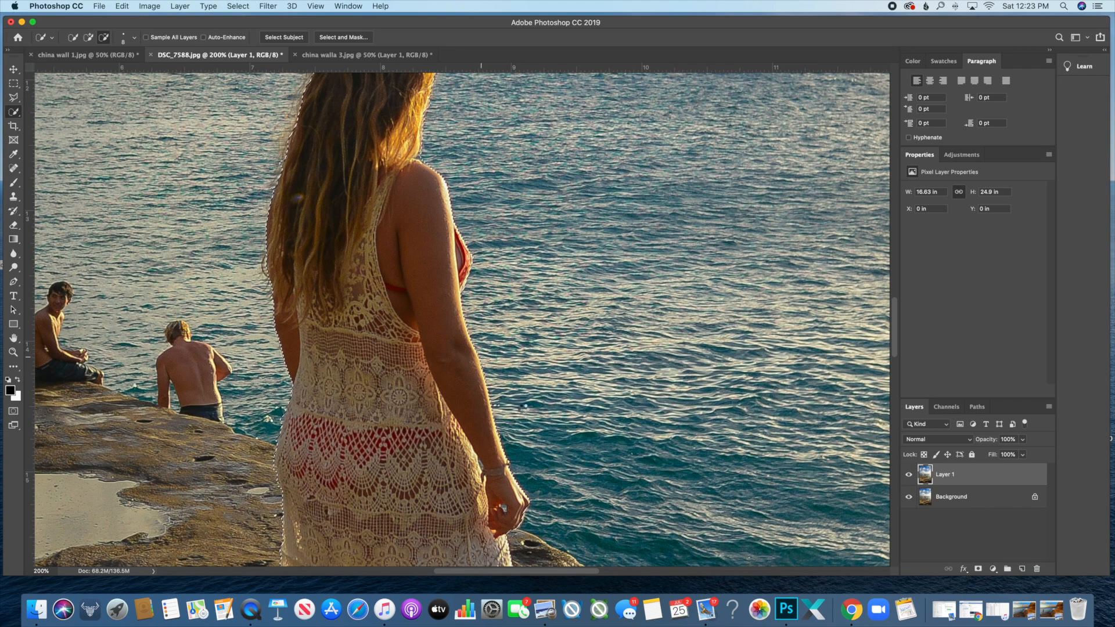
{"action": "scroll", "coordinate": [530, 425], "scroll_direction": "down", "scroll_amount": 2}
{"action": "scroll", "coordinate": [530, 425], "scroll_direction": "down", "scroll_amount": 10}
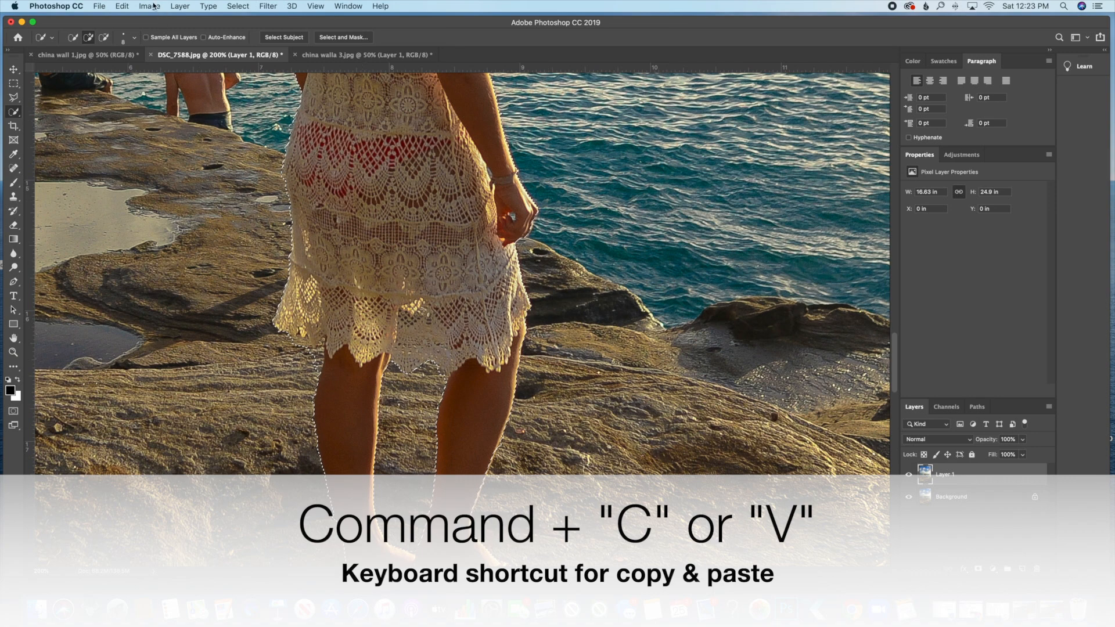
- Copy the selected woman and paste her into china walla 3.jpg as Layer 2
{"action": "left_click", "coordinate": [123, 5]}
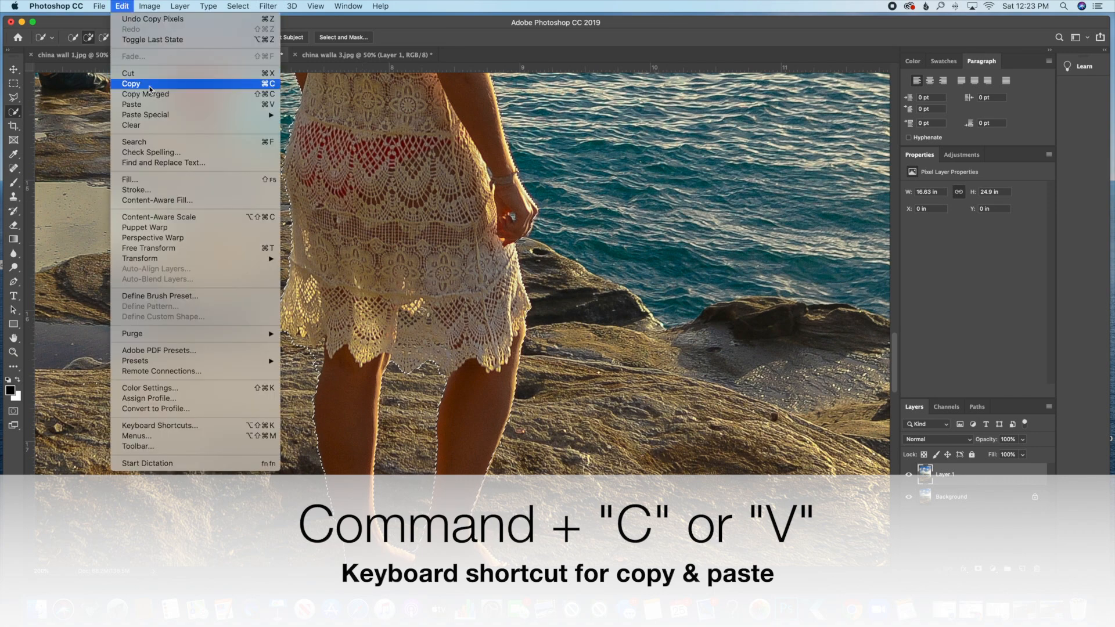
{"action": "left_click", "coordinate": [131, 83]}
{"action": "left_click", "coordinate": [320, 54]}
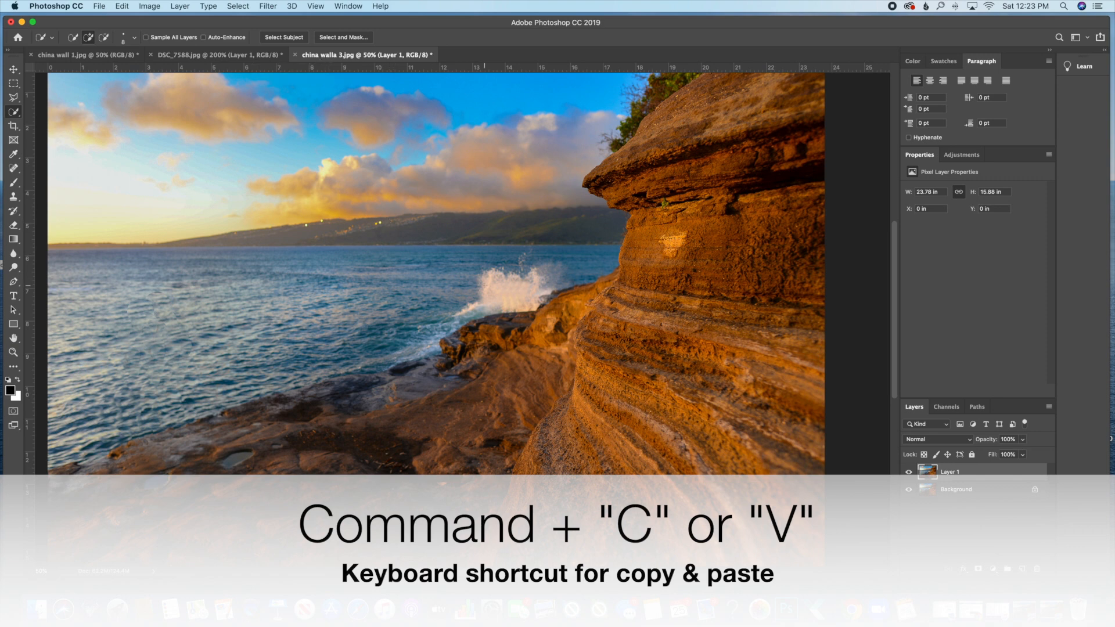
{"action": "key", "text": "super+v"}
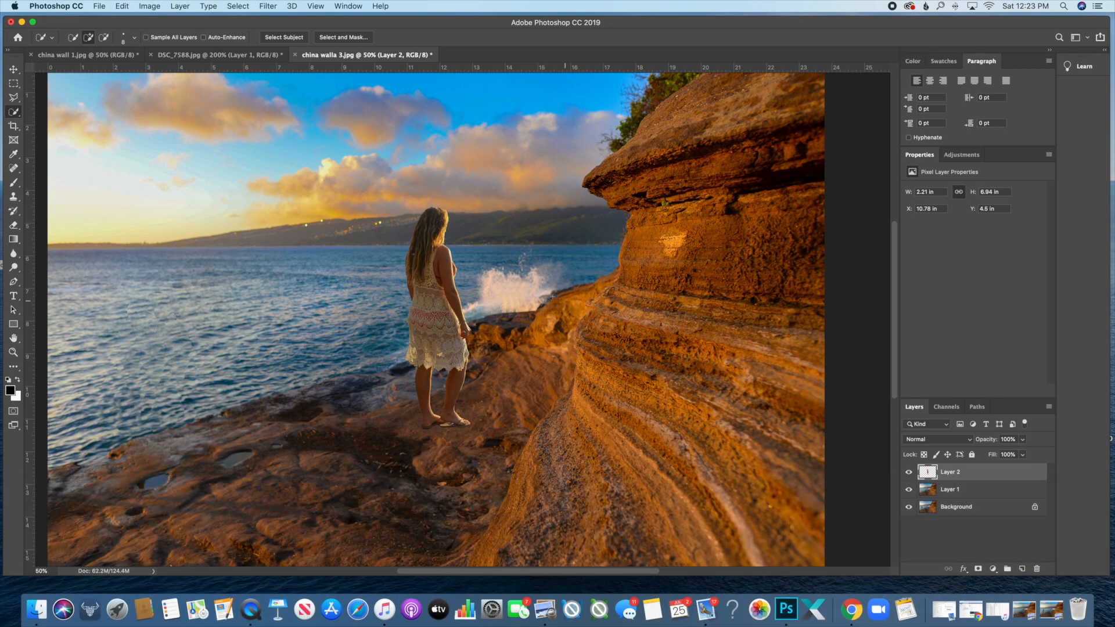
{"action": "scroll", "coordinate": [464, 316], "scroll_direction": "up", "scroll_amount": 5}
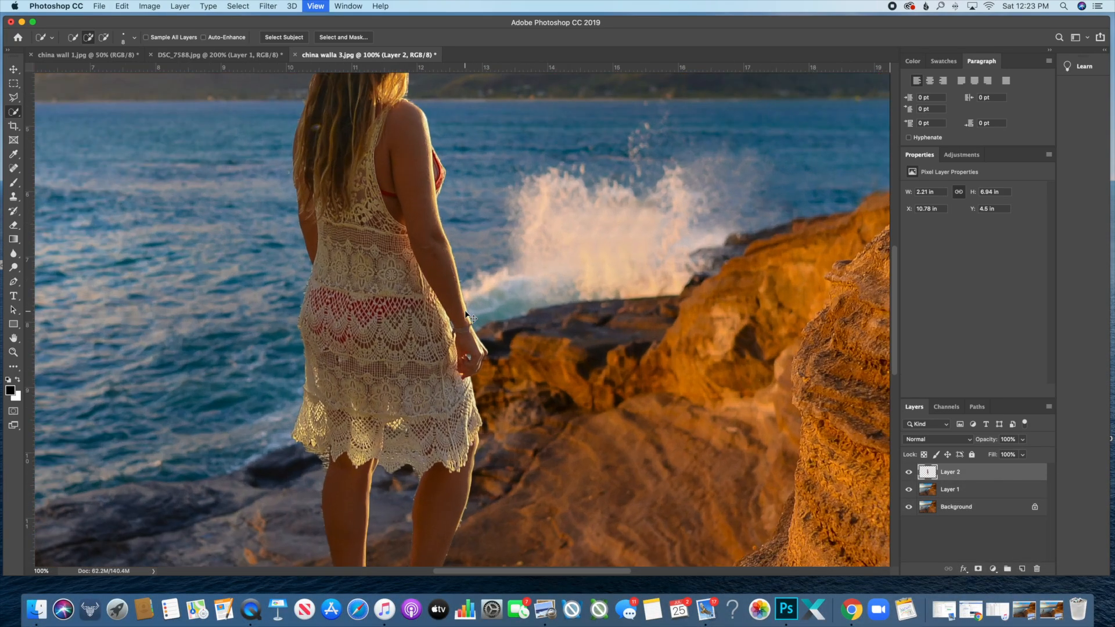
{"action": "scroll", "coordinate": [371, 262], "scroll_direction": "up", "scroll_amount": 10}
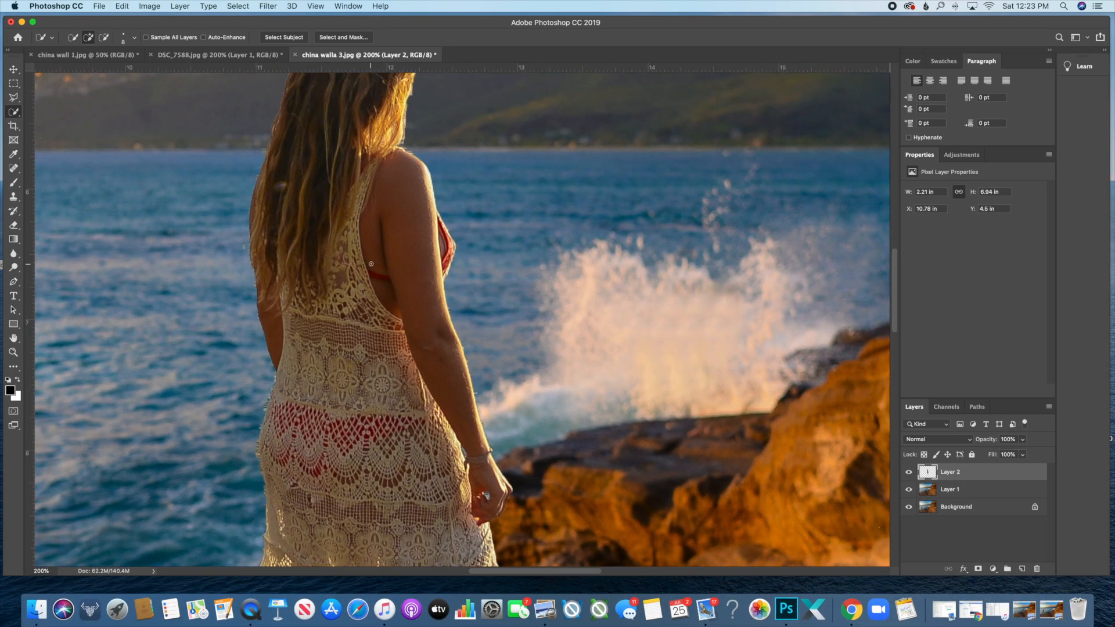
- With the Eraser at a finer brush size, erase the fringe along the woman's left leg, then undo it
{"action": "key", "text": "e"}
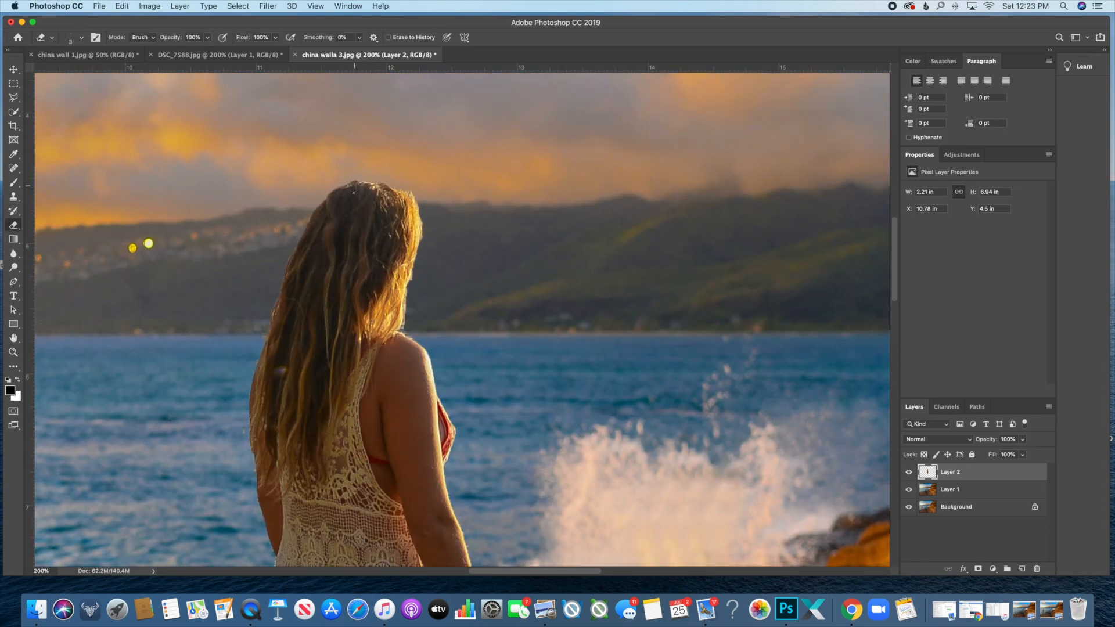
{"action": "key", "text": "bracketright"}
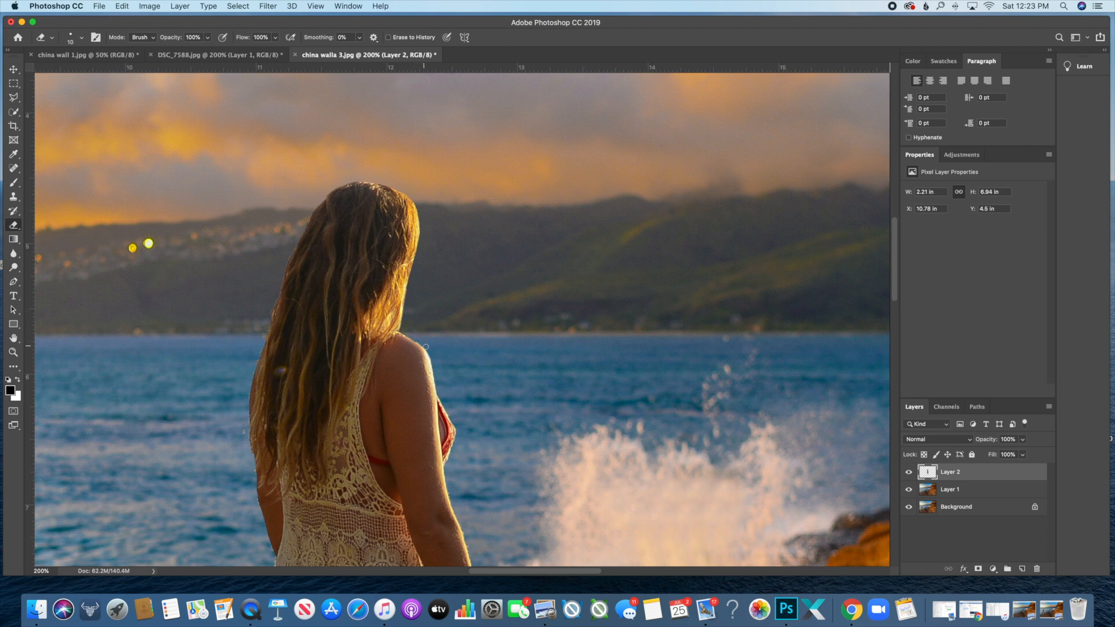
{"action": "scroll", "coordinate": [442, 384], "scroll_direction": "down", "scroll_amount": 5}
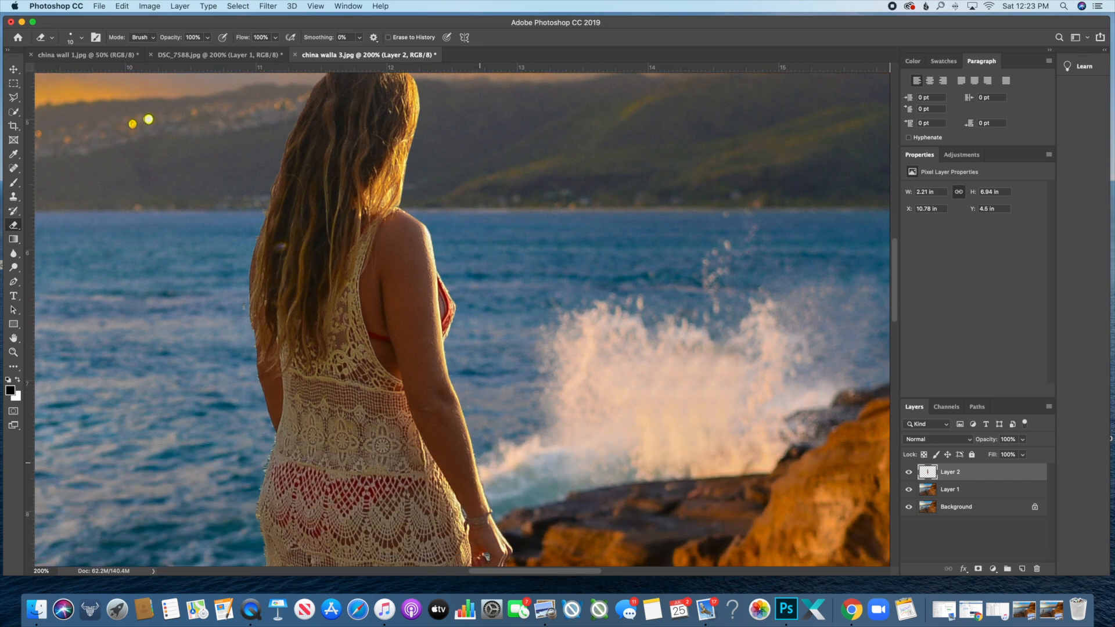
{"action": "scroll", "coordinate": [462, 320], "scroll_direction": "down", "scroll_amount": 3}
{"action": "scroll", "coordinate": [464, 343], "scroll_direction": "down", "scroll_amount": 2}
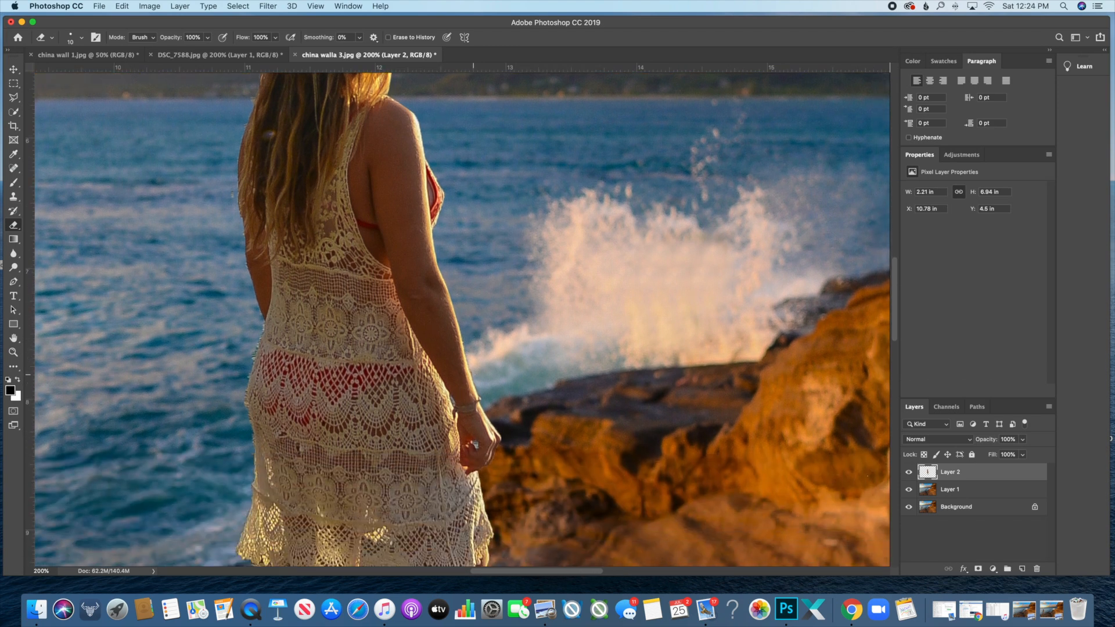
{"action": "scroll", "coordinate": [482, 401], "scroll_direction": "down", "scroll_amount": 5}
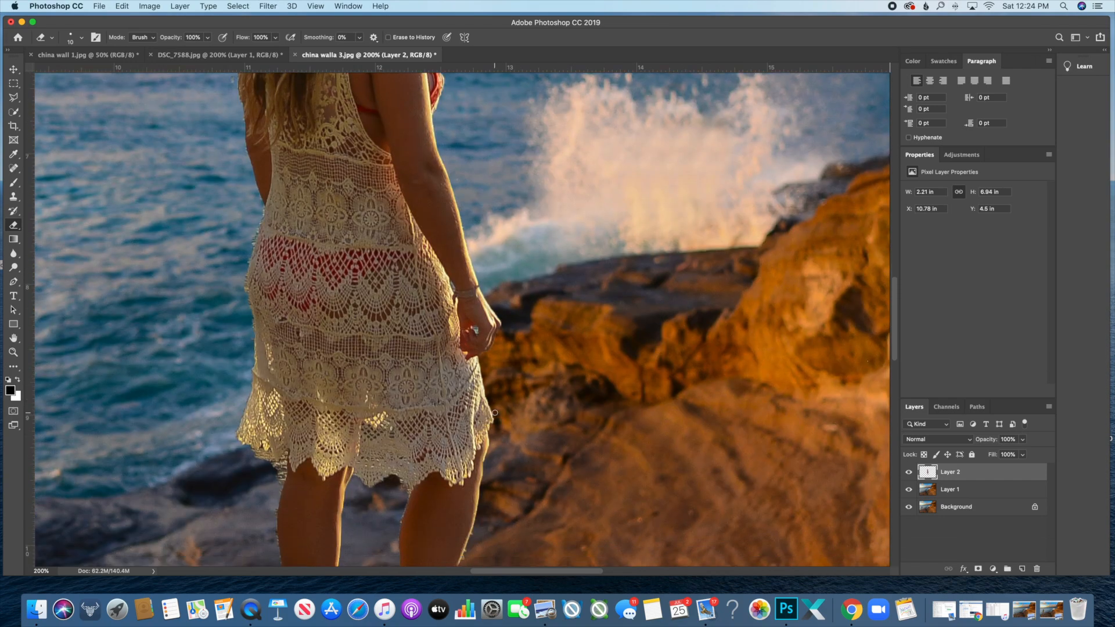
{"action": "scroll", "coordinate": [465, 337], "scroll_direction": "right", "scroll_amount": 1}
{"action": "key", "text": "bracketleft"}
{"action": "key", "text": "bracketleft"}
{"action": "key", "text": "bracketleft"}
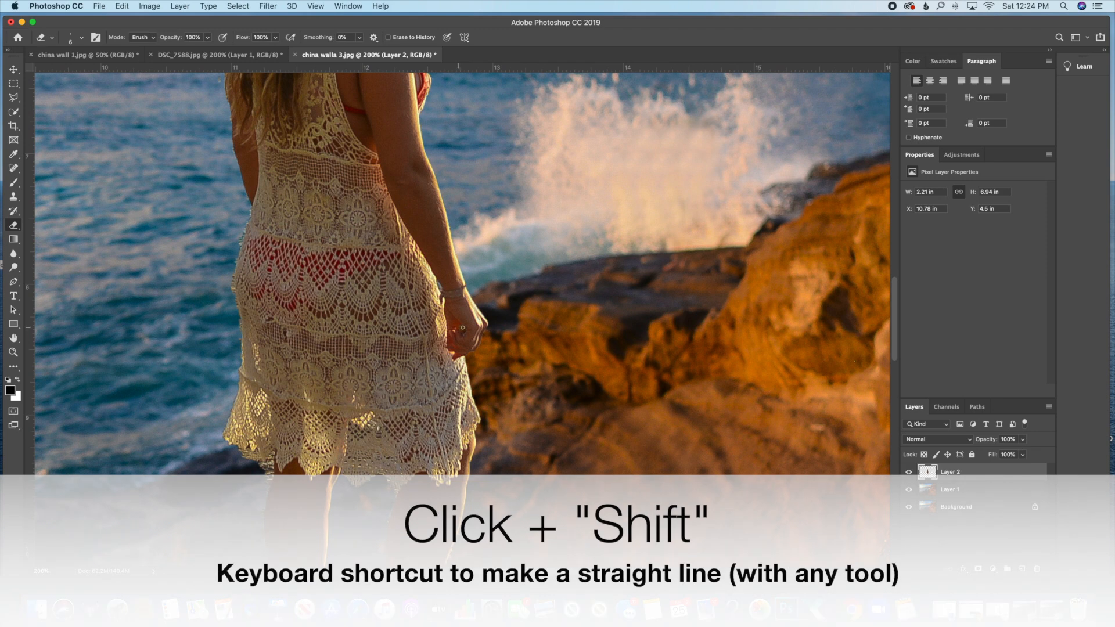
{"action": "scroll", "coordinate": [481, 372], "scroll_direction": "down", "scroll_amount": 5}
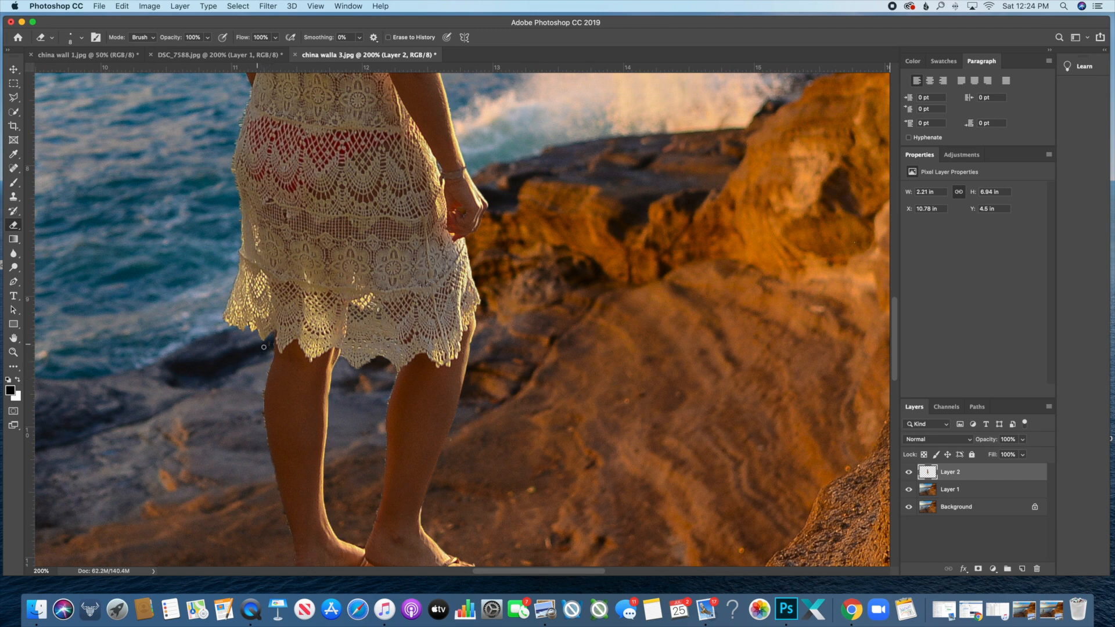
{"action": "left_click_drag", "start_coordinate": [266, 373], "coordinate": [267, 438]}
{"action": "key", "text": "super+z"}
- Clean the feet and remaining edges with a smaller, then medium eraser, and zoom out to the scene
{"action": "scroll", "coordinate": [283, 506], "scroll_direction": "down", "scroll_amount": 4}
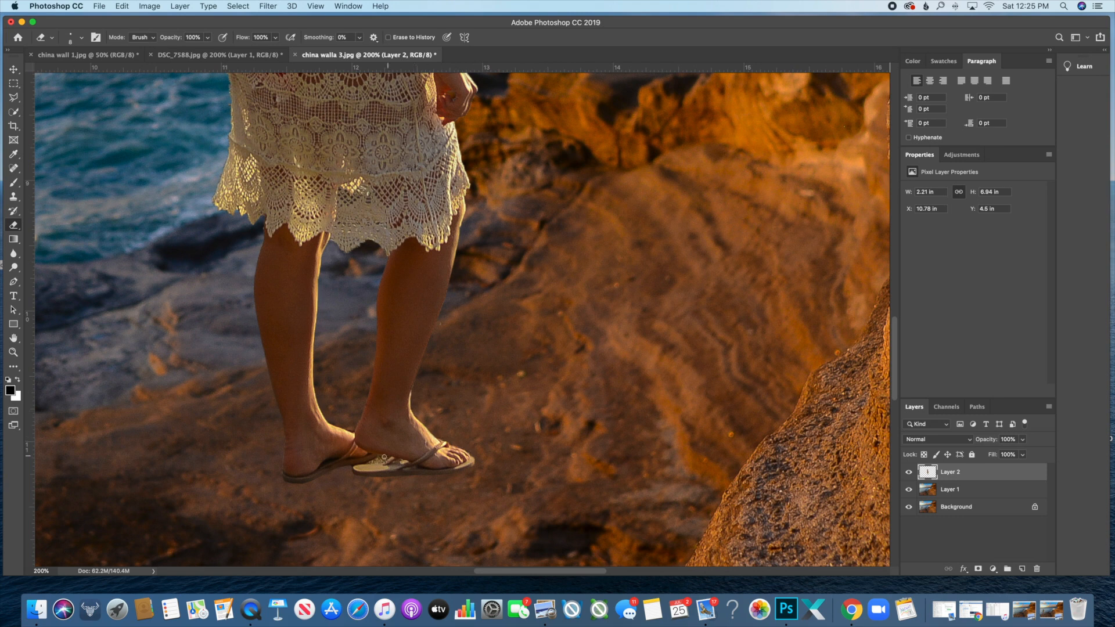
{"action": "key", "text": "bracketleft"}
{"action": "key", "text": "bracketleft"}
{"action": "key", "text": "bracketleft"}
{"action": "key", "text": "bracketleft"}
{"action": "scroll", "coordinate": [293, 404], "scroll_direction": "up", "scroll_amount": 10}
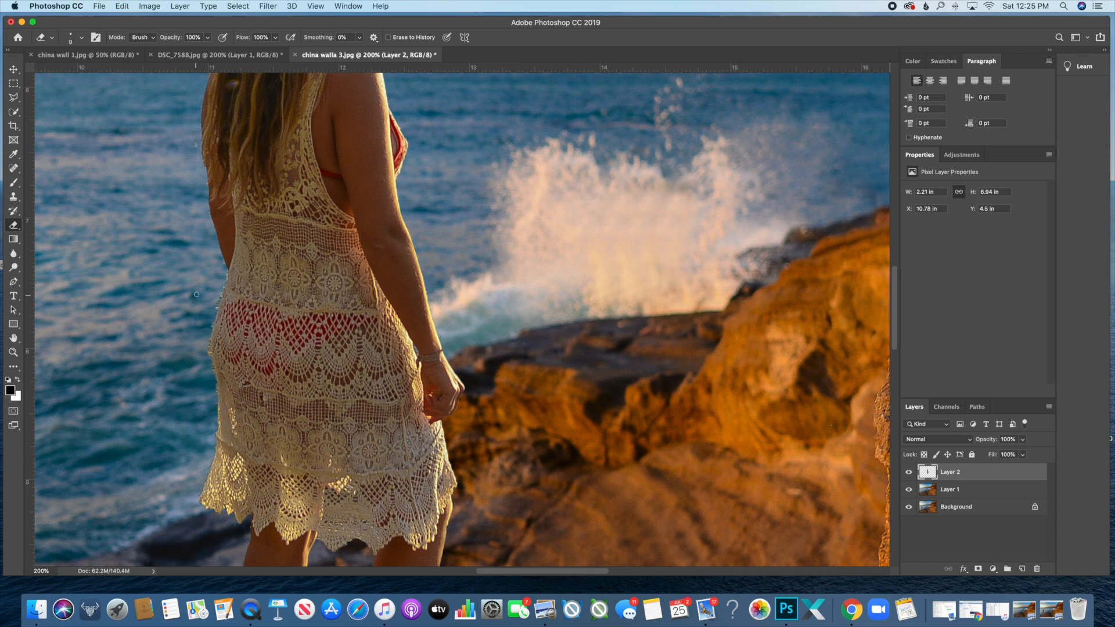
{"action": "key", "text": "bracketright"}
{"action": "key", "text": "bracketright"}
{"action": "key", "text": "bracketright"}
{"action": "key", "text": "bracketleft"}
{"action": "key", "text": "bracketleft"}
{"action": "key", "text": "bracketleft"}
{"action": "key", "text": "bracketleft"}
{"action": "key", "text": "bracketleft"}
{"action": "key", "text": "bracketleft"}
{"action": "scroll", "coordinate": [142, 267], "scroll_direction": "up", "scroll_amount": 3}
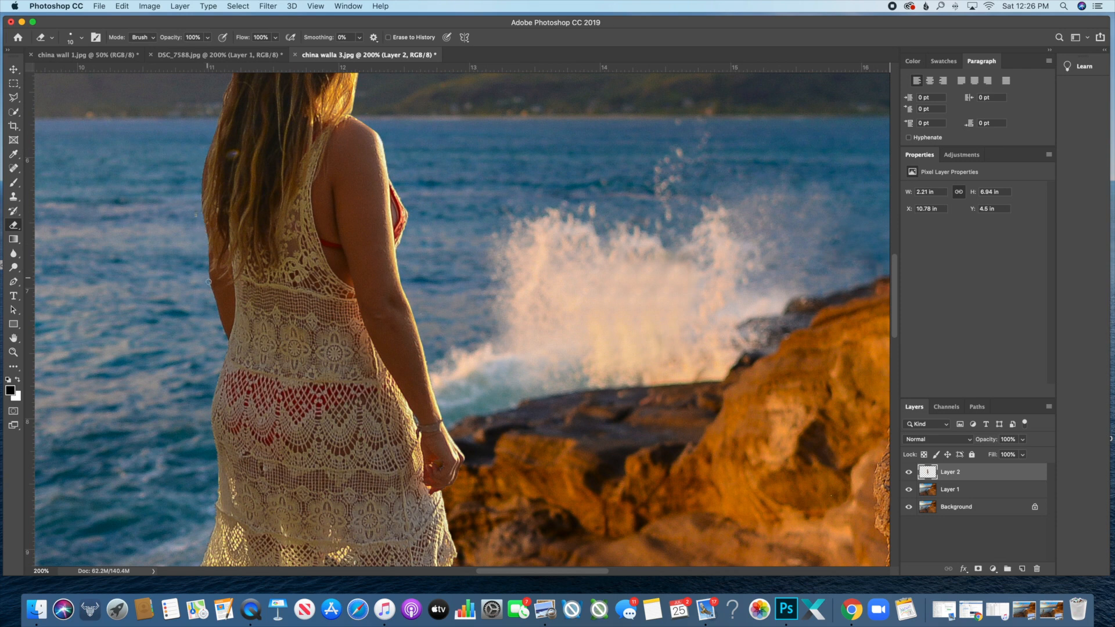
{"action": "scroll", "coordinate": [242, 242], "scroll_direction": "up", "scroll_amount": 6}
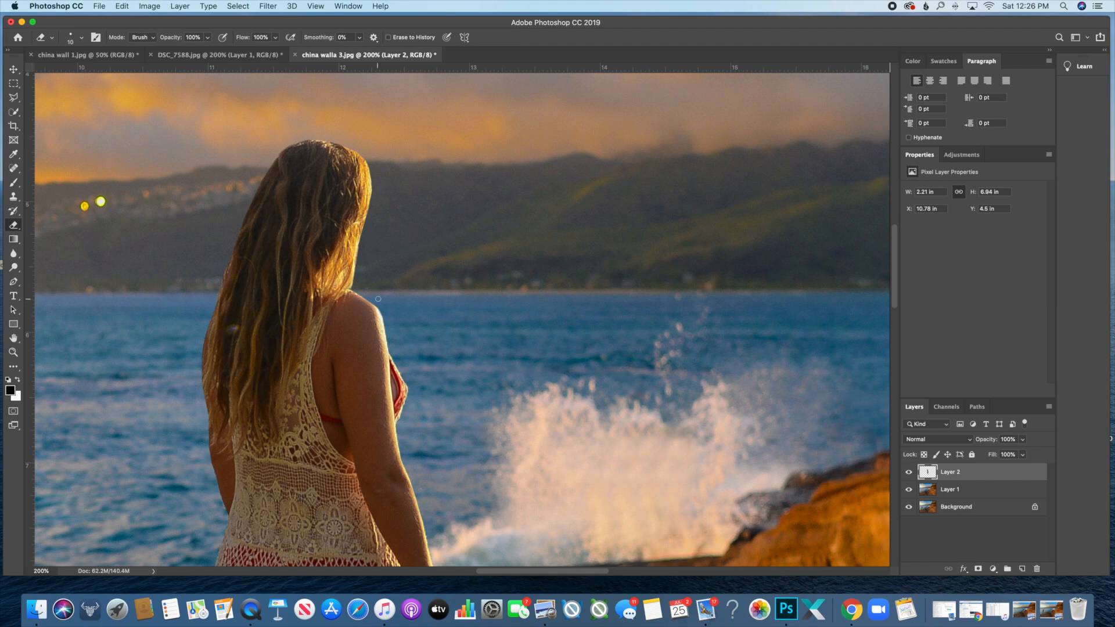
{"action": "key", "text": "super+minus"}
{"action": "key", "text": "super+minus"}
{"action": "key", "text": "super+minus"}
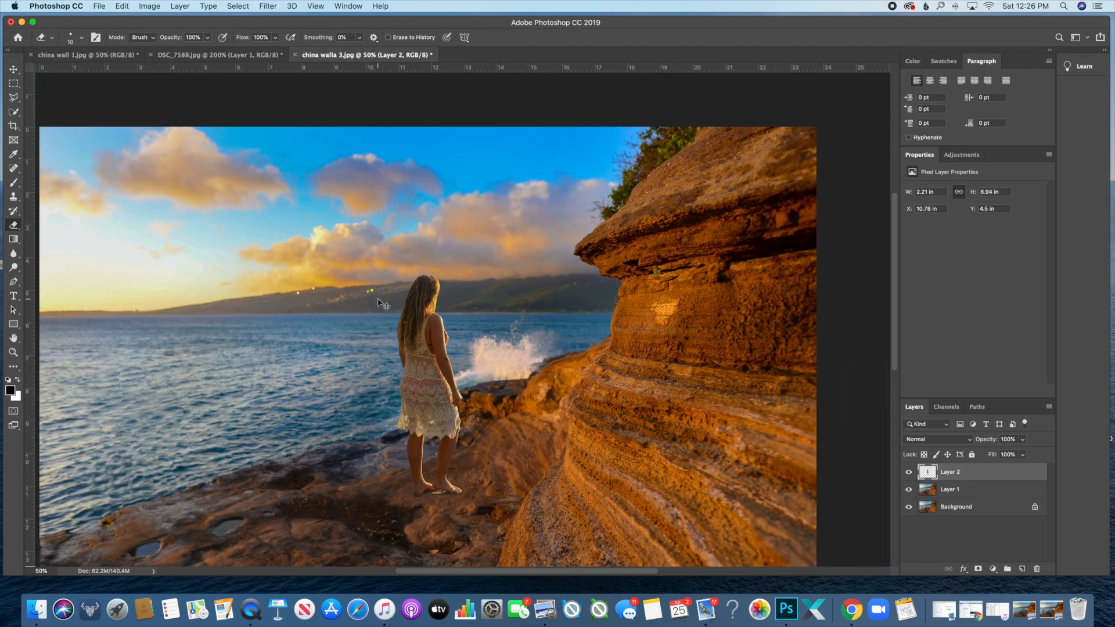
- Paint a line, loops around the woman's head and leg, and an arrow, then undo most of them
{"action": "key", "text": "super+minus"}
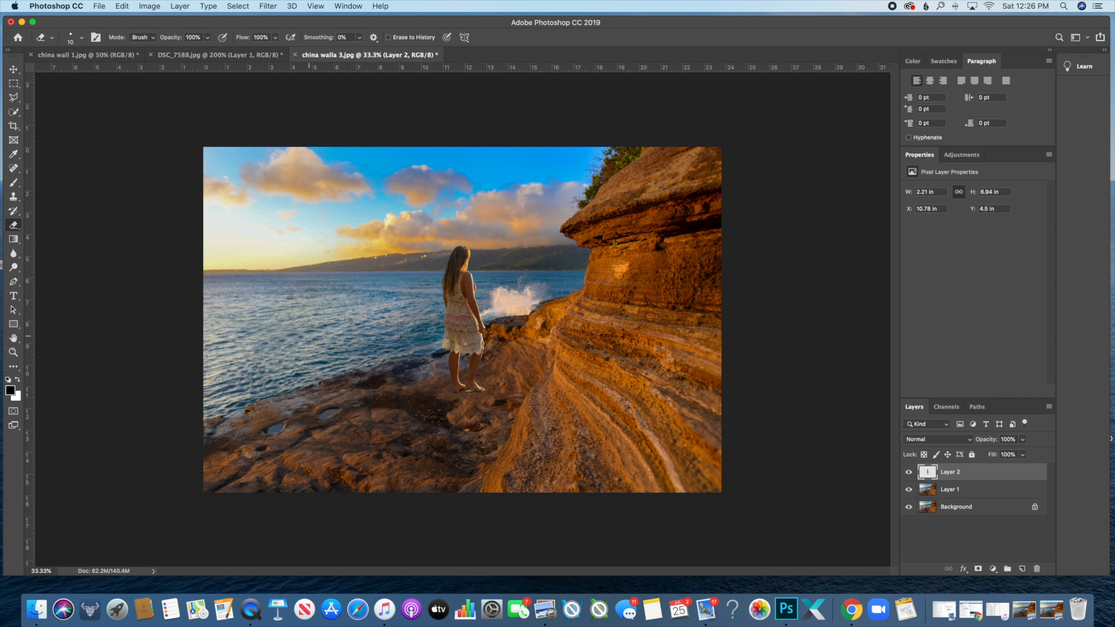
{"action": "key", "text": "b"}
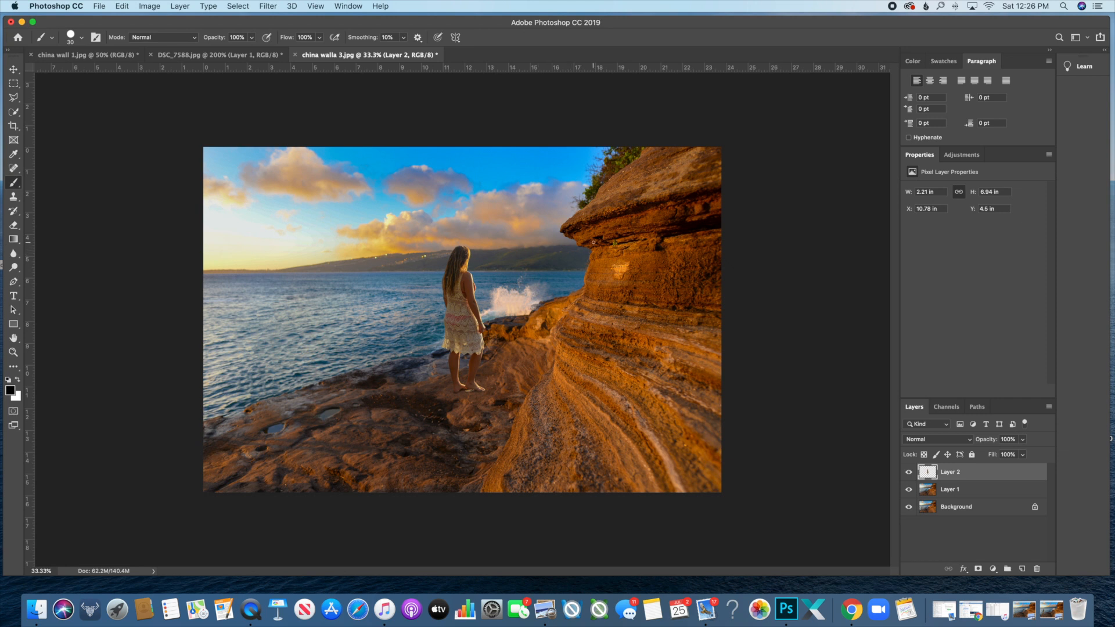
{"action": "mouse_move", "coordinate": [587, 246]}
{"action": "left_mouse_down"}
{"action": "mouse_move", "coordinate": [485, 272]}
{"action": "mouse_move", "coordinate": [511, 285]}
{"action": "left_mouse_up"}
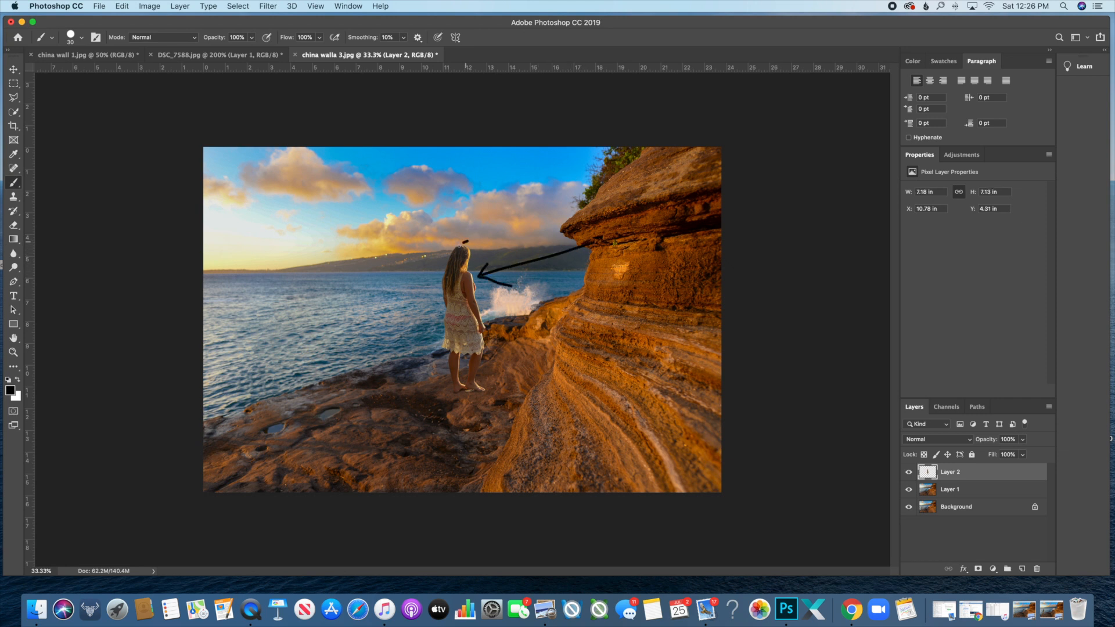
{"action": "mouse_move", "coordinate": [465, 241]}
{"action": "left_mouse_down"}
{"action": "mouse_move", "coordinate": [454, 271]}
{"action": "mouse_move", "coordinate": [471, 268]}
{"action": "mouse_move", "coordinate": [474, 243]}
{"action": "mouse_move", "coordinate": [465, 242]}
{"action": "mouse_move", "coordinate": [464, 297]}
{"action": "mouse_move", "coordinate": [481, 317]}
{"action": "mouse_move", "coordinate": [481, 278]}
{"action": "left_mouse_up"}
{"action": "mouse_move", "coordinate": [462, 349]}
{"action": "left_mouse_down"}
{"action": "mouse_move", "coordinate": [453, 382]}
{"action": "mouse_move", "coordinate": [465, 353]}
{"action": "left_mouse_up"}
{"action": "mouse_move", "coordinate": [248, 232]}
{"action": "left_mouse_down"}
{"action": "mouse_move", "coordinate": [352, 247]}
{"action": "mouse_move", "coordinate": [329, 271]}
{"action": "left_mouse_up"}
{"action": "key", "text": "super+z"}
{"action": "key", "text": "super+z"}
{"action": "key", "text": "super+z"}
{"action": "key", "text": "super+z"}
{"action": "key", "text": "super+z"}
{"action": "key", "text": "super+z"}
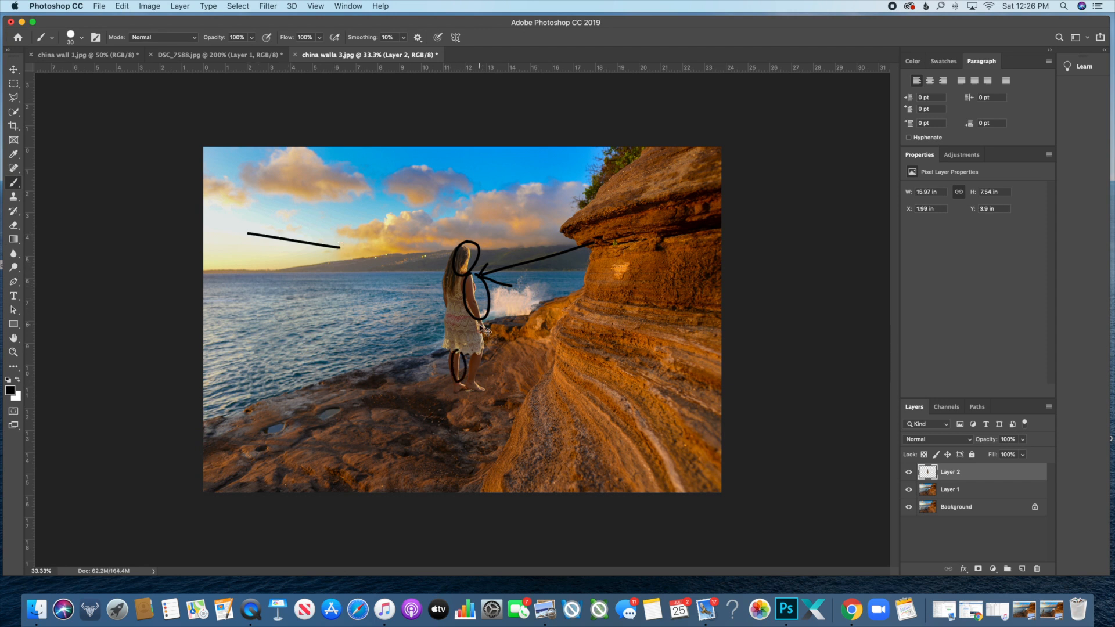
{"action": "key", "text": "super+z"}
{"action": "key", "text": "super+z"}
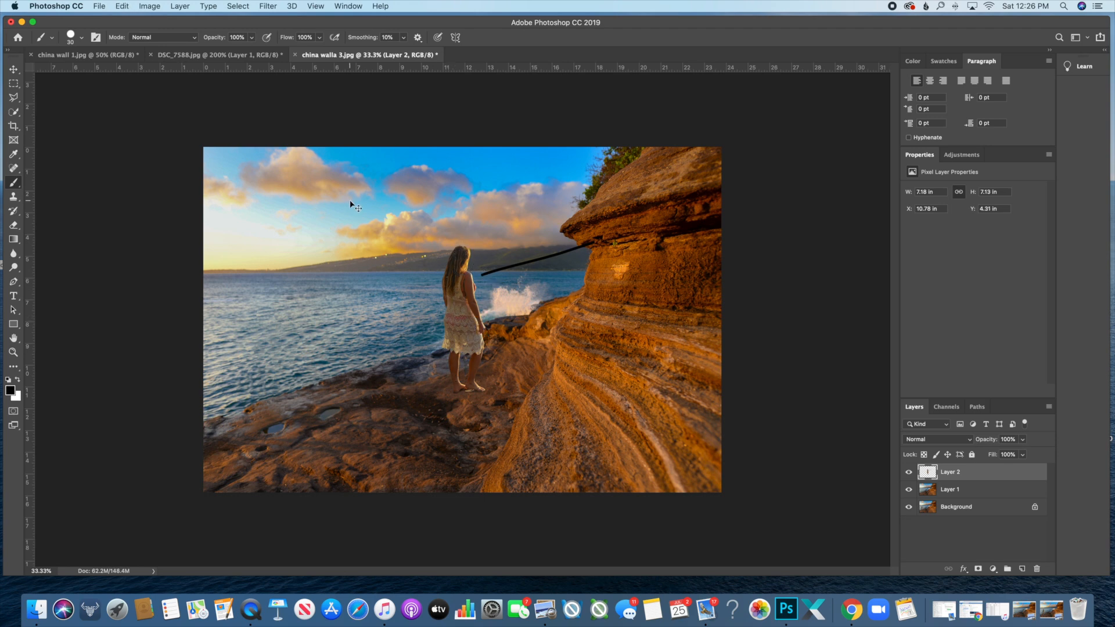
- Flip Layer 2's woman horizontally with Edit > Transform > Flip Horizontal
{"action": "left_click", "coordinate": [122, 6]}
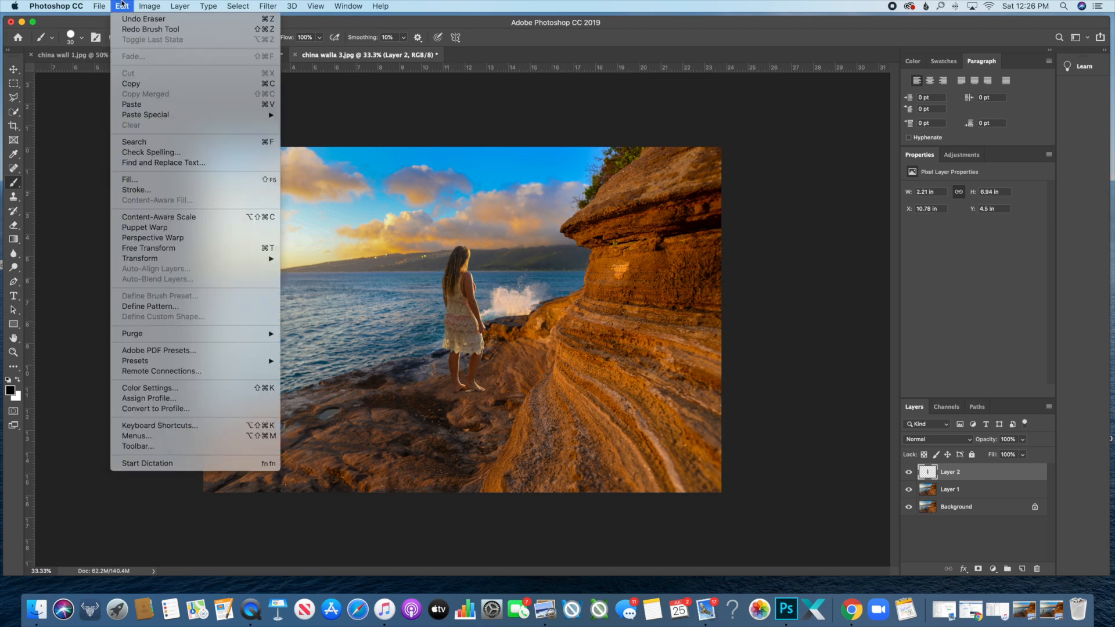
{"action": "mouse_move", "coordinate": [173, 261]}
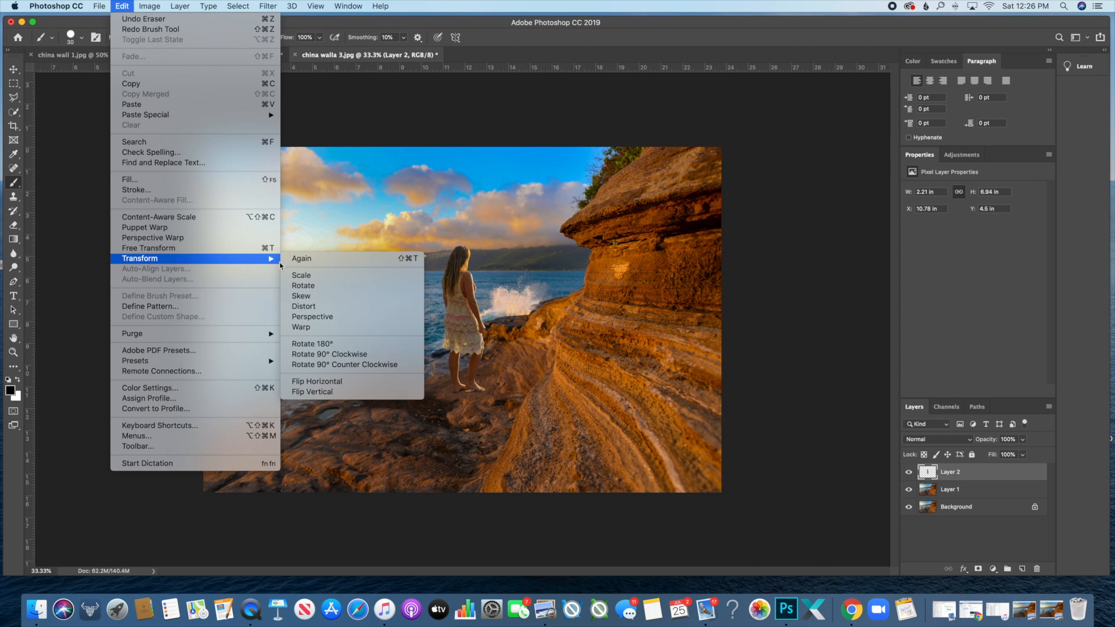
{"action": "left_click", "coordinate": [312, 381]}
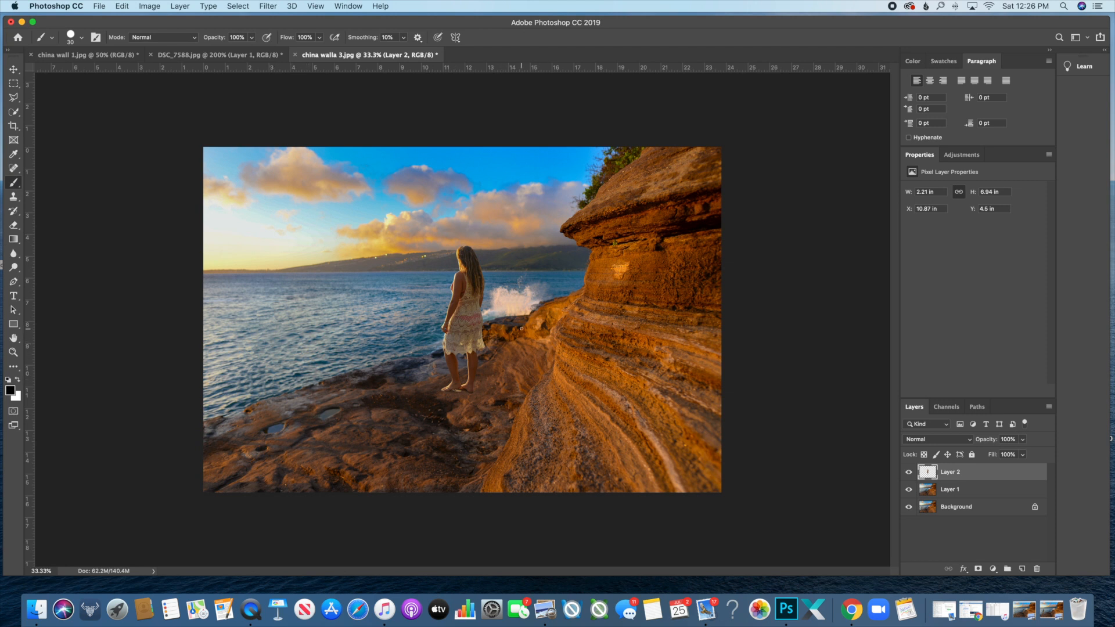
{"action": "key", "text": "super+t"}
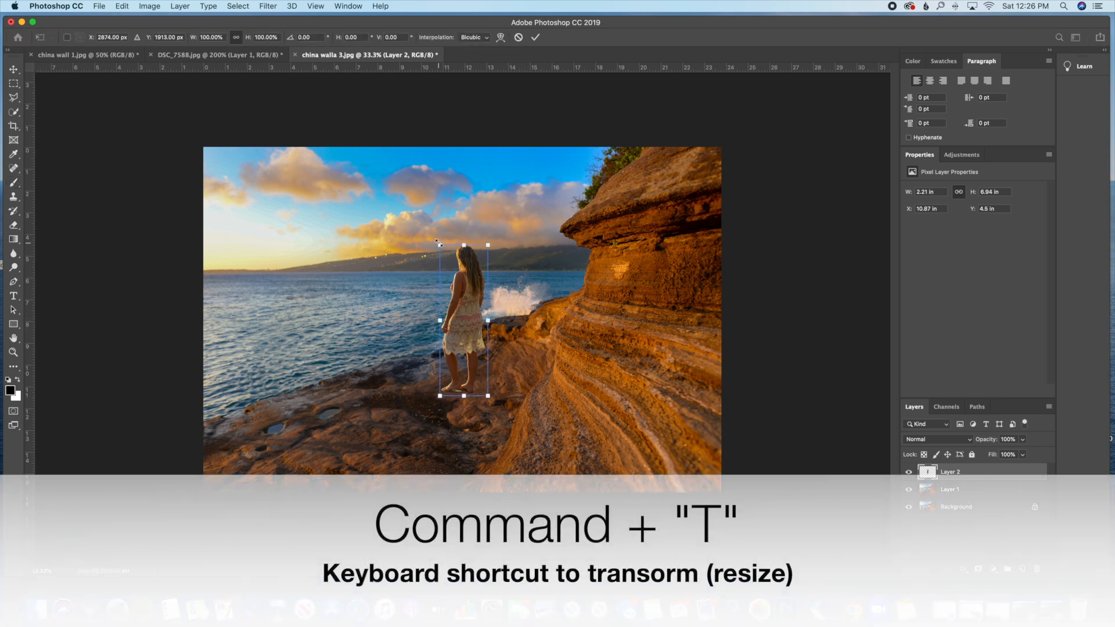
- Scale the woman to about 46%, place her beside the splashing wave, commit, and nudge her left
{"action": "mouse_move", "coordinate": [439, 244]}
{"action": "left_mouse_down"}
{"action": "mouse_move", "coordinate": [473, 281]}
{"action": "mouse_move", "coordinate": [440, 260]}
{"action": "left_mouse_up"}
{"action": "left_click_drag", "start_coordinate": [465, 321], "coordinate": [522, 249]}
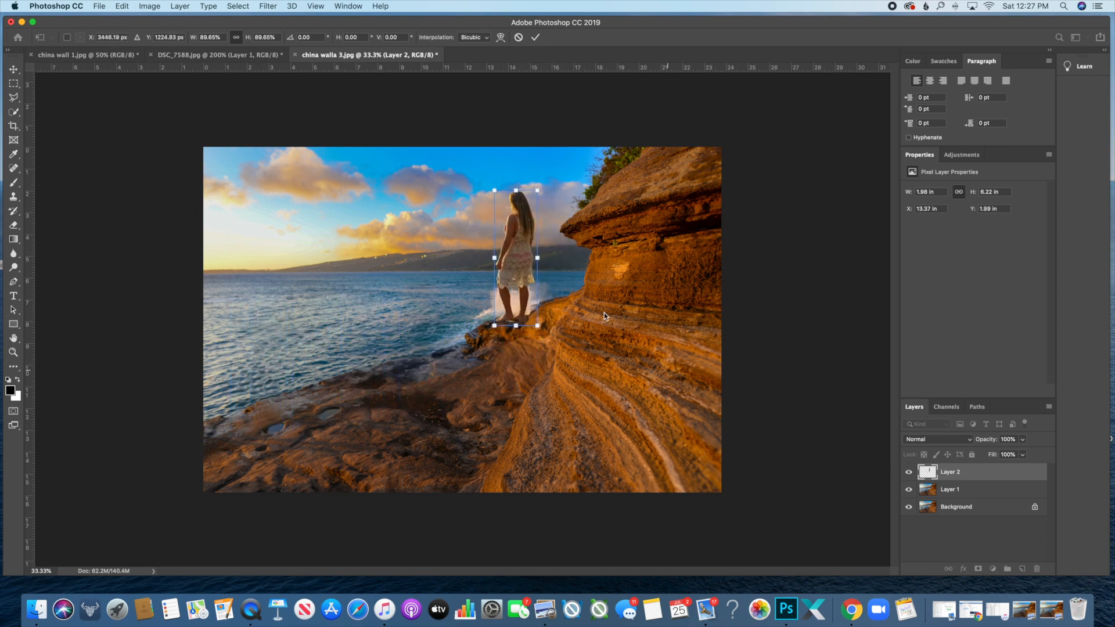
{"action": "left_click_drag", "start_coordinate": [537, 190], "coordinate": [496, 238]}
{"action": "left_click_drag", "start_coordinate": [511, 290], "coordinate": [517, 291]}
{"action": "left_click_drag", "start_coordinate": [527, 243], "coordinate": [523, 250]}
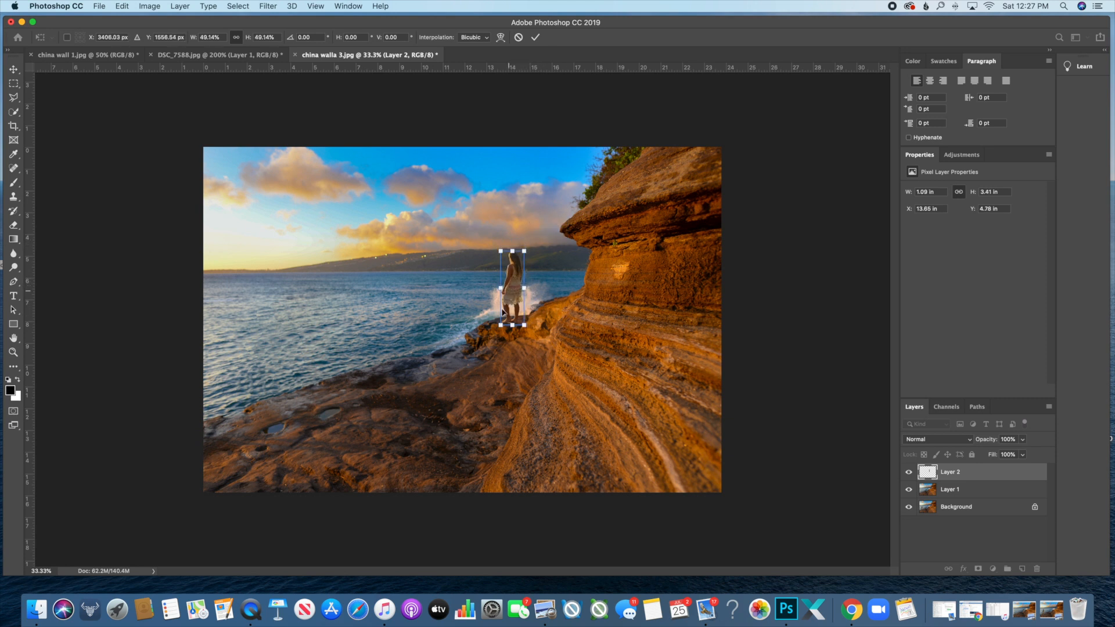
{"action": "left_click_drag", "start_coordinate": [516, 290], "coordinate": [517, 290]}
{"action": "left_click_drag", "start_coordinate": [525, 251], "coordinate": [523, 255]}
{"action": "key", "text": "Right"}
{"action": "key", "text": "Right"}
{"action": "key", "text": "Right"}
{"action": "key", "text": "Right"}
{"action": "key", "text": "Right"}
{"action": "key", "text": "Right"}
{"action": "key", "text": "Right"}
{"action": "key", "text": "Right"}
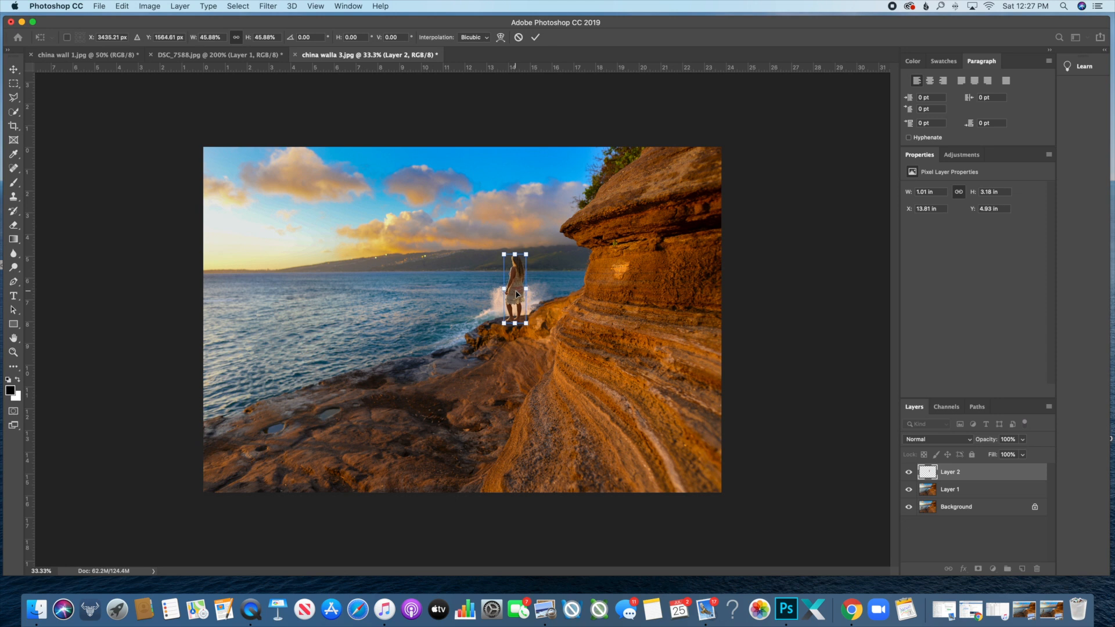
{"action": "key", "text": "Return"}
{"action": "key", "text": "b"}
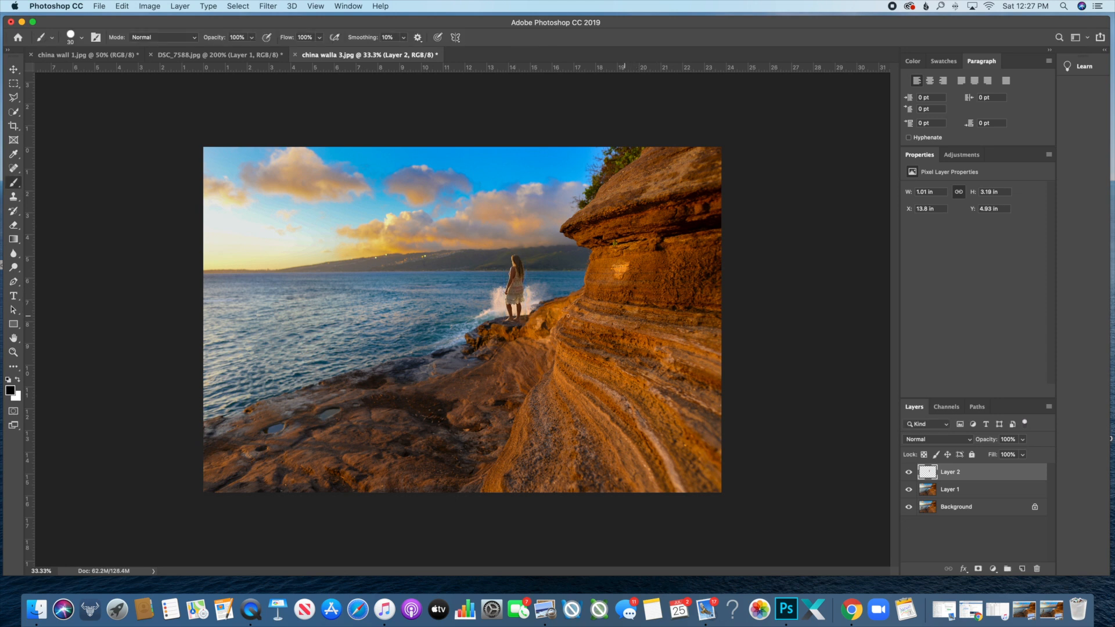
{"action": "key", "text": "v"}
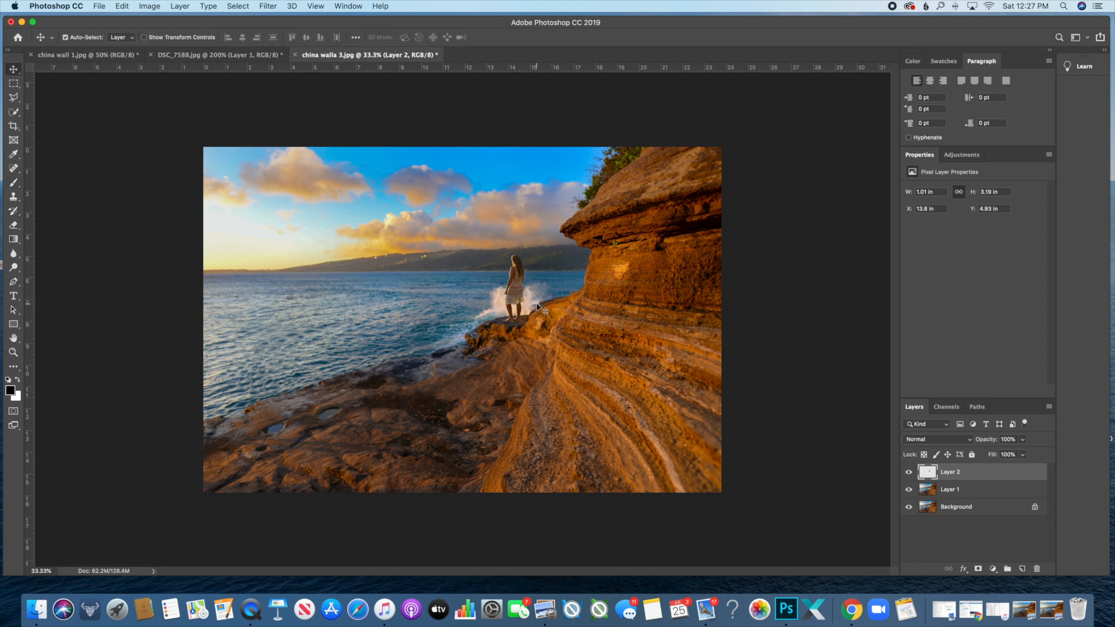
{"action": "key", "text": "Left"}
{"action": "key", "text": "Left"}
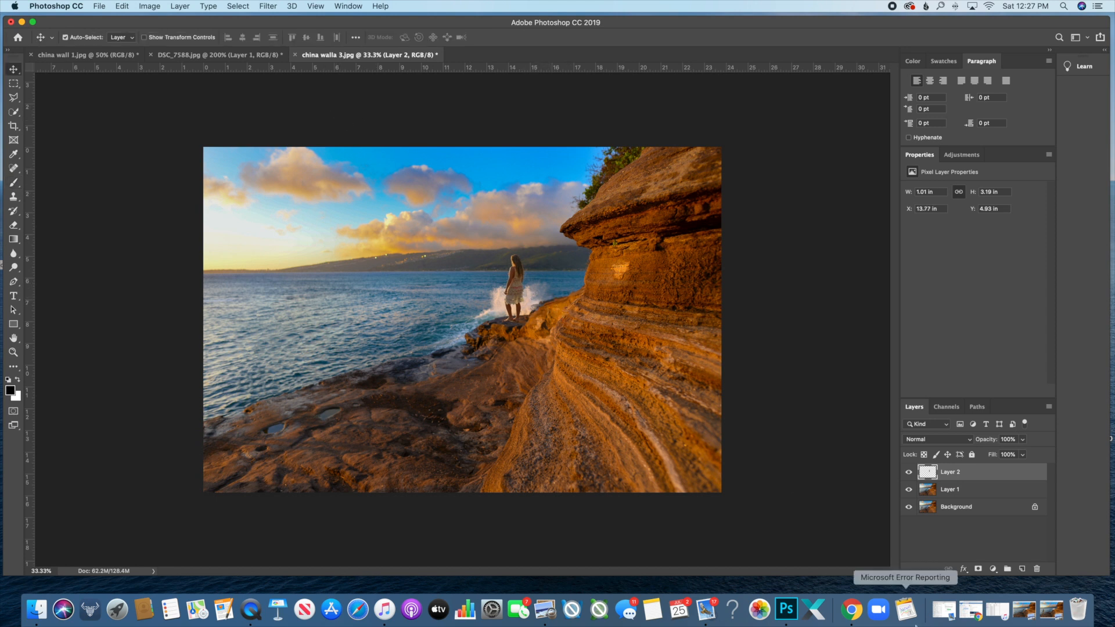
{"action": "left_click", "coordinate": [1027, 614]}
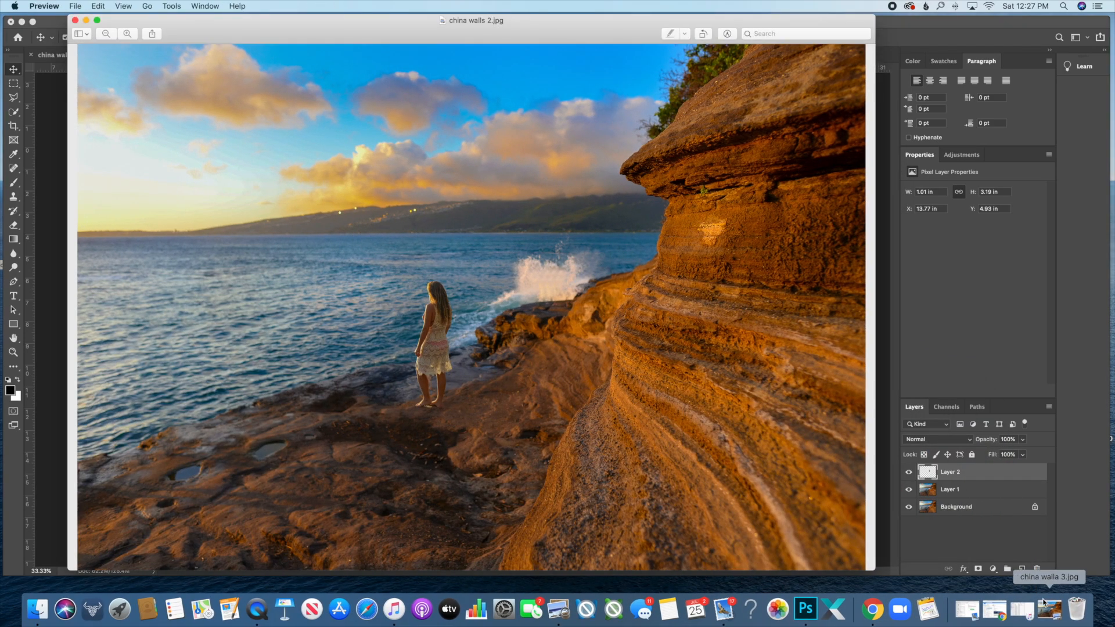
{"action": "left_click", "coordinate": [1050, 611]}
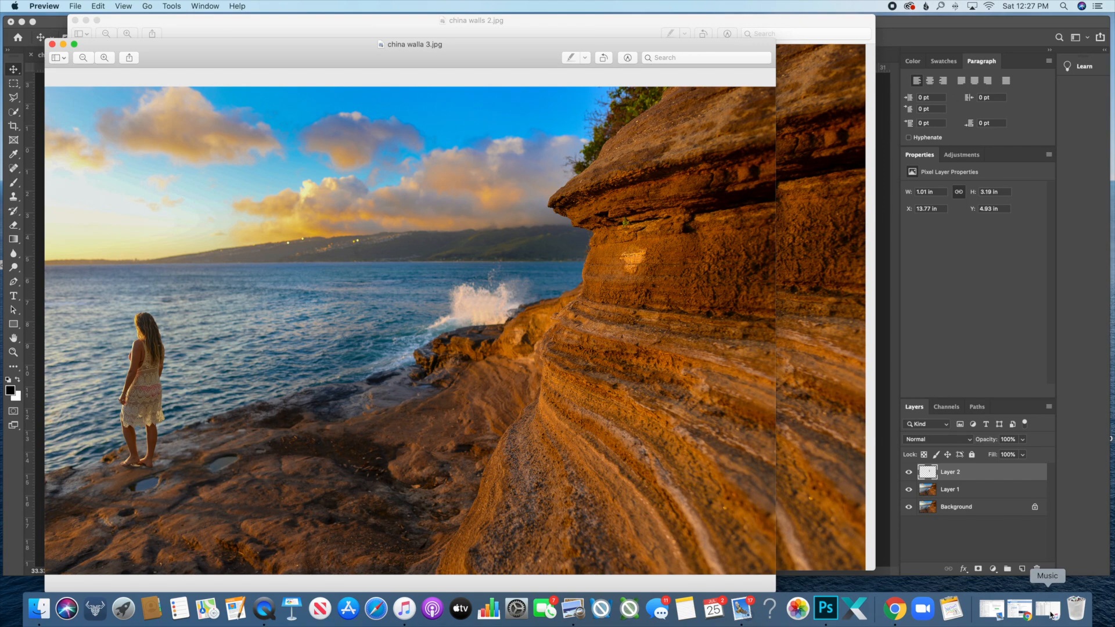
{"action": "left_click", "coordinate": [882, 441]}
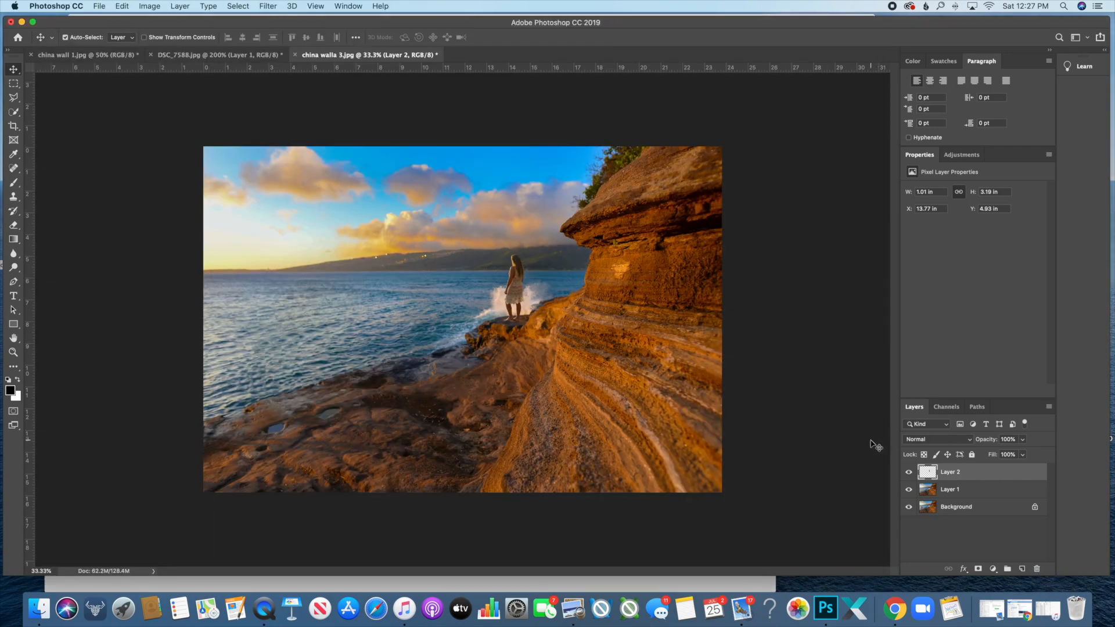